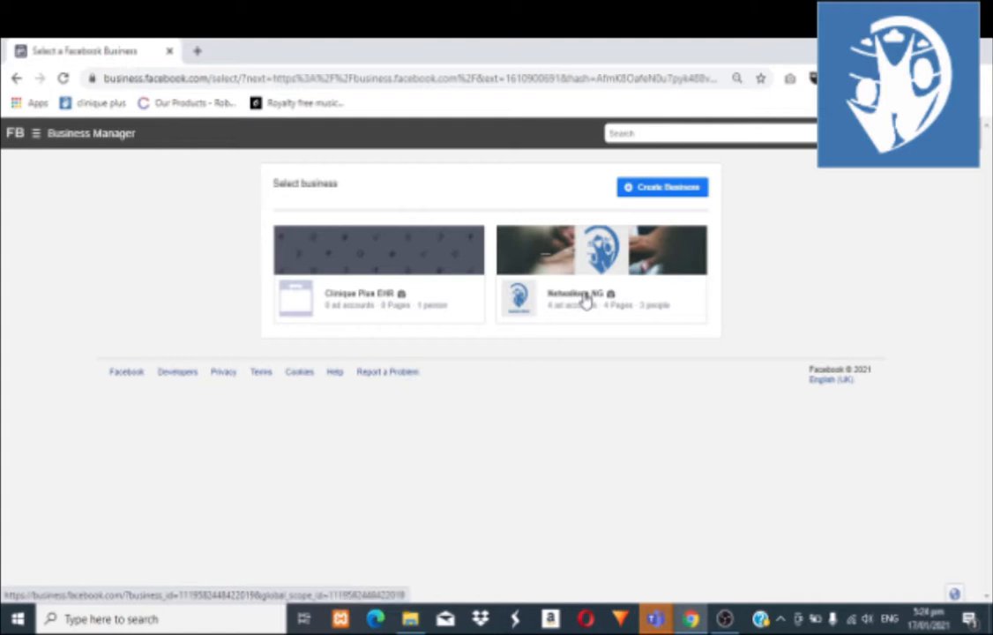
Open the Audiences page of the Netwalkers NG business and switch to the Netwalkers NG ads account.
{"action": "left_click", "coordinate": [585, 299]}
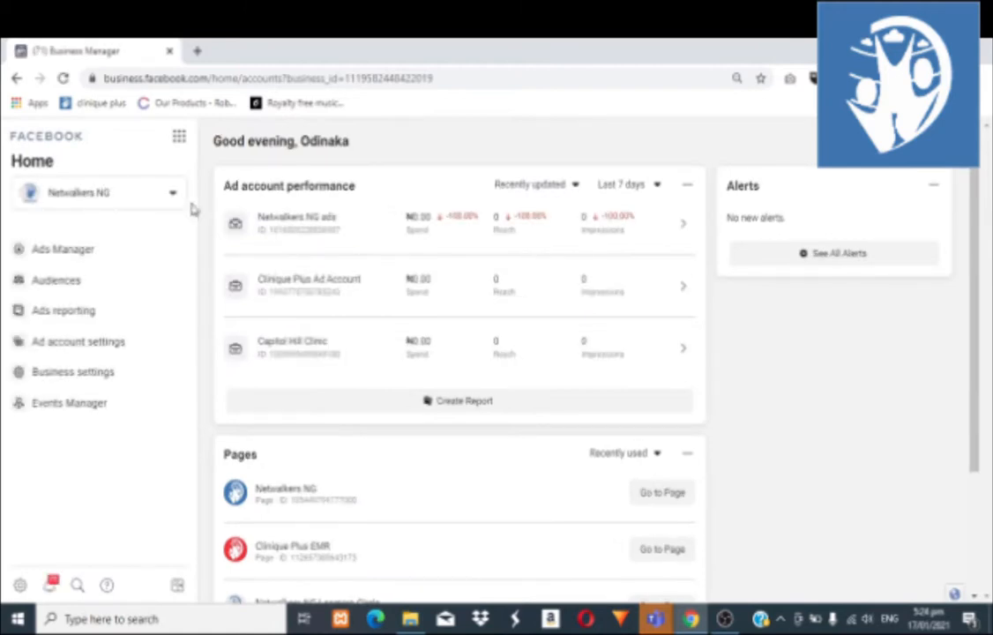
{"action": "left_click", "coordinate": [178, 140]}
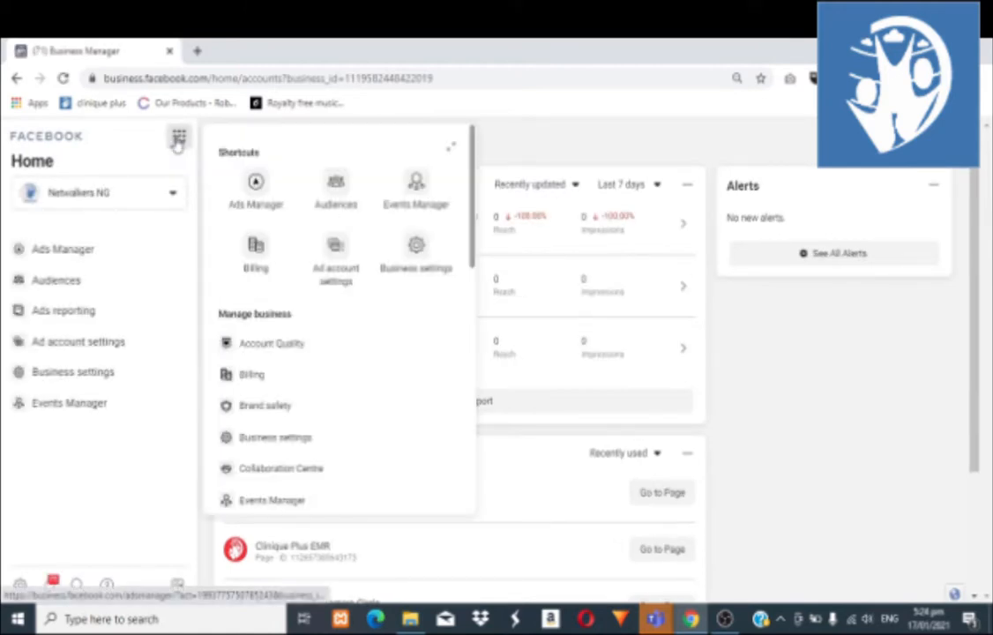
{"action": "left_click", "coordinate": [336, 190]}
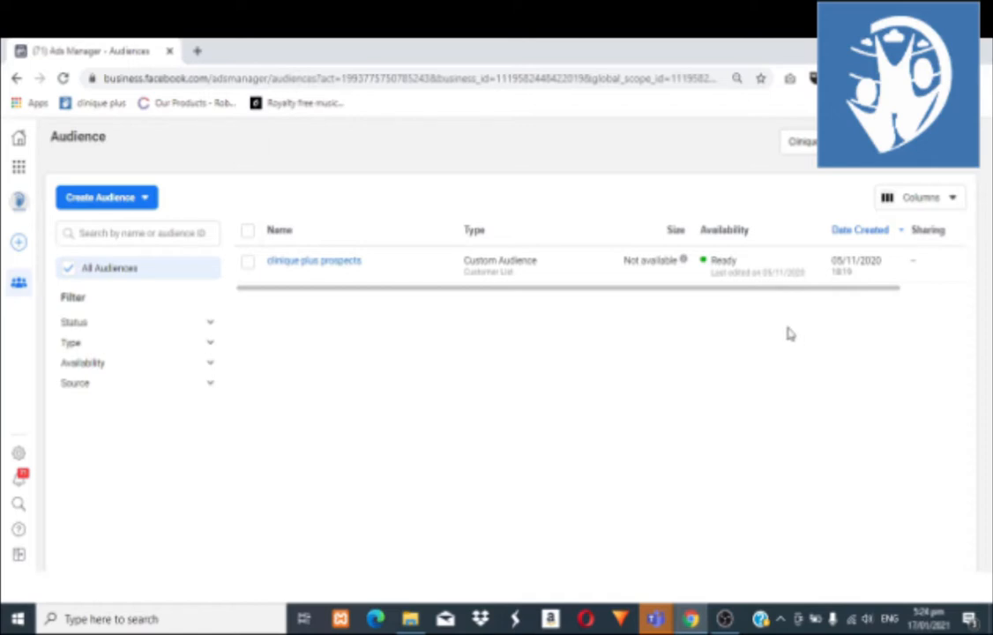
{"action": "left_click", "coordinate": [926, 142]}
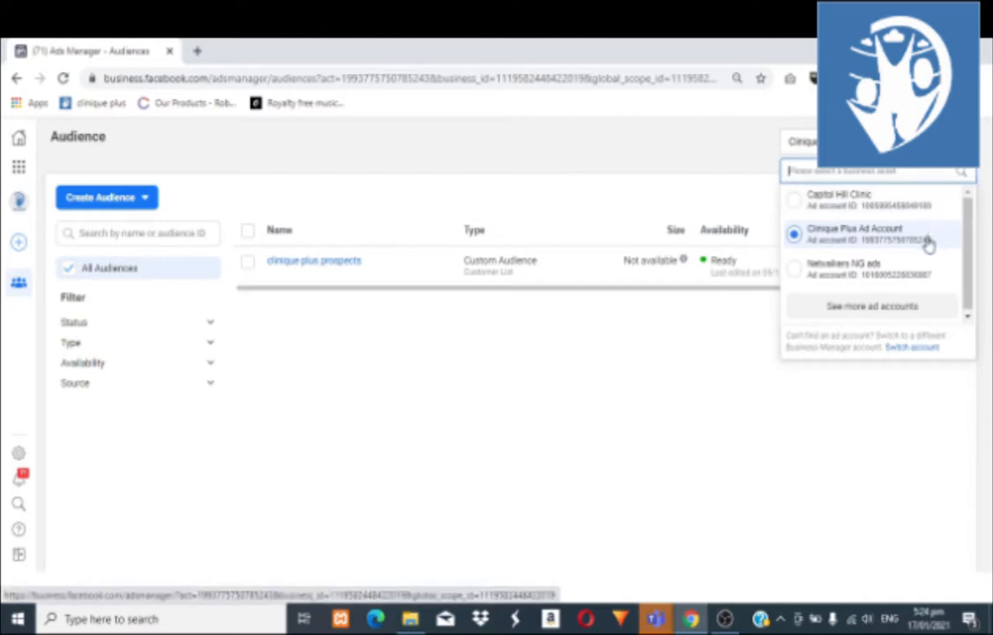
{"action": "left_click", "coordinate": [884, 274]}
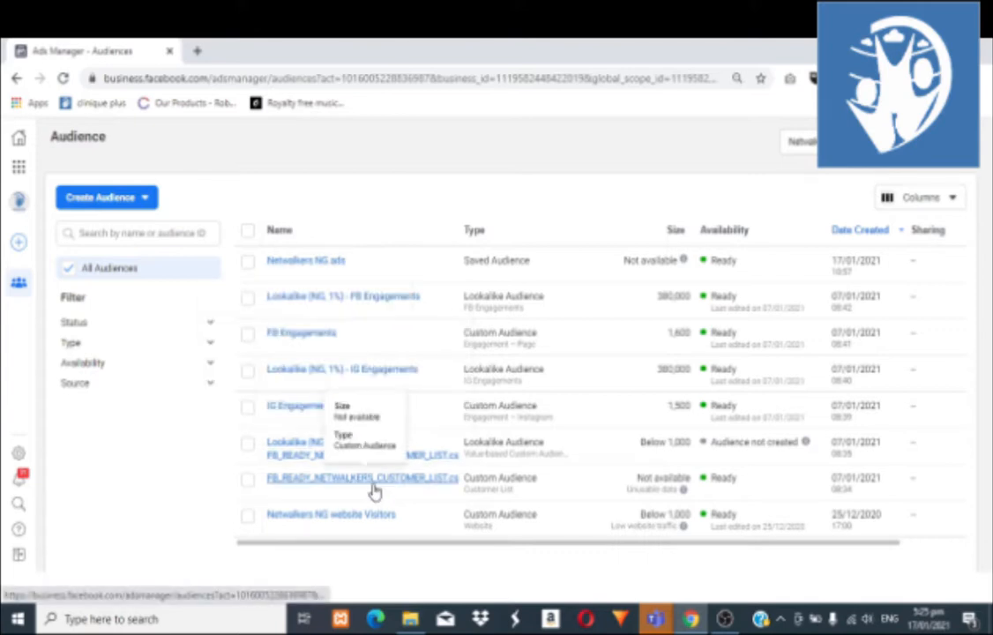
Start creating a Custom Audience with Website as its source.
{"action": "left_click", "coordinate": [146, 201]}
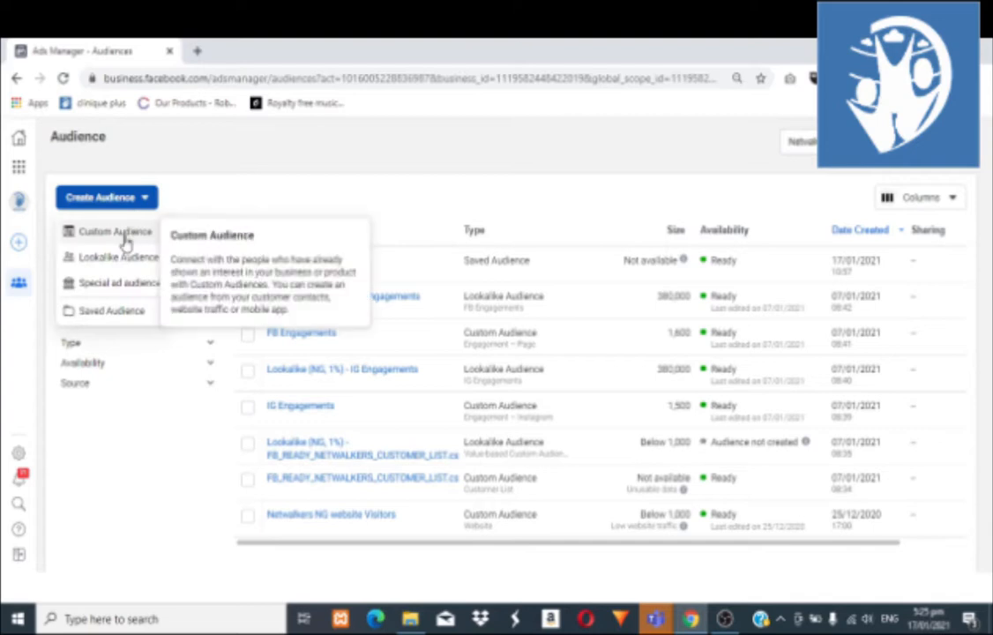
{"action": "left_click", "coordinate": [124, 236]}
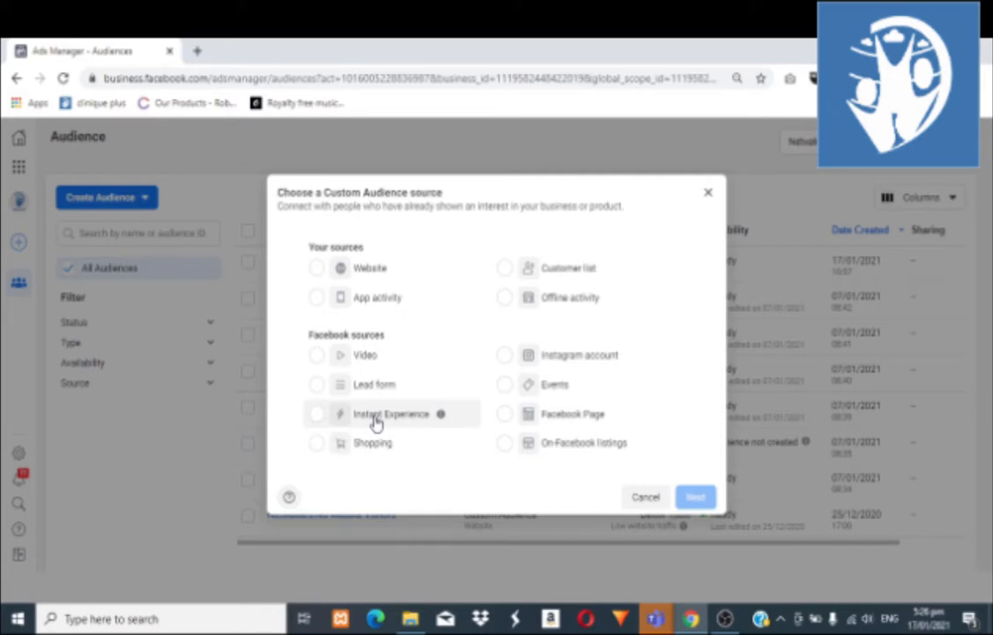
{"action": "mouse_move", "coordinate": [439, 416]}
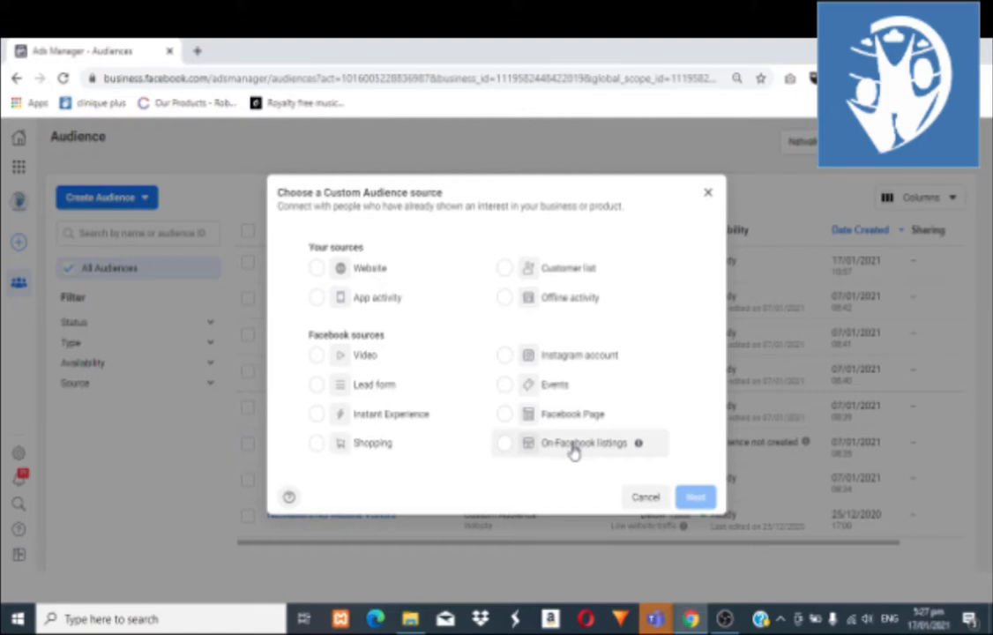
{"action": "left_click", "coordinate": [370, 272]}
{"action": "left_click", "coordinate": [696, 494]}
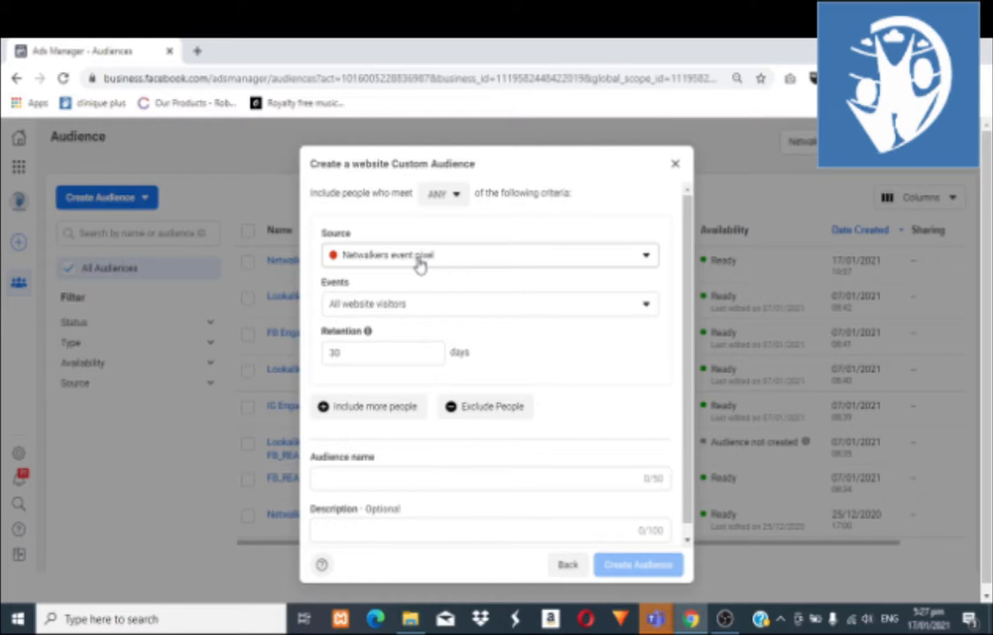
Choose the Netwalkers NG pixel as the source of the website audience and go to its retention period.
{"action": "left_click", "coordinate": [419, 262]}
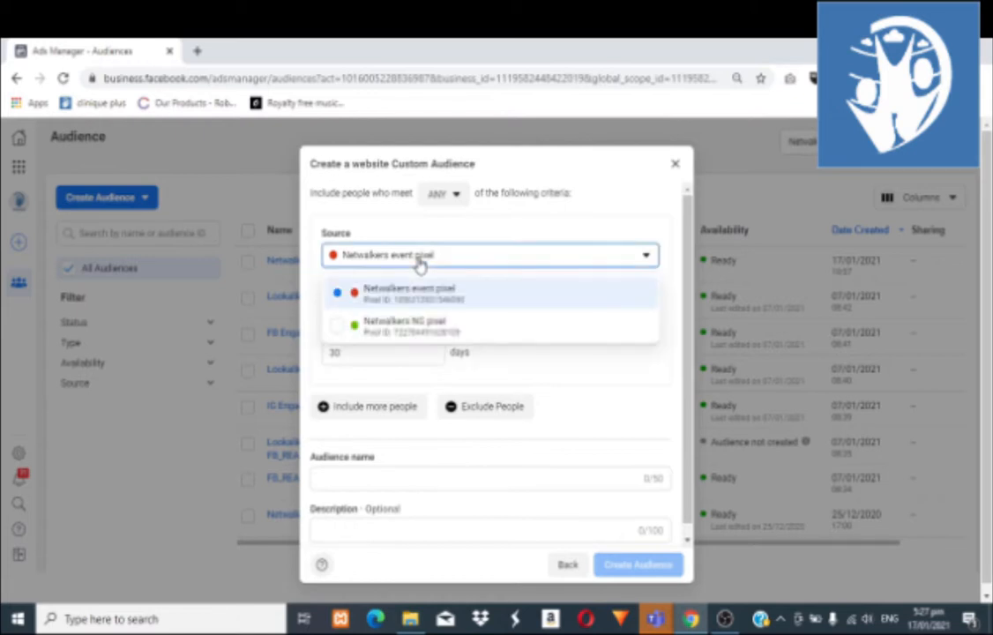
{"action": "left_click", "coordinate": [405, 327]}
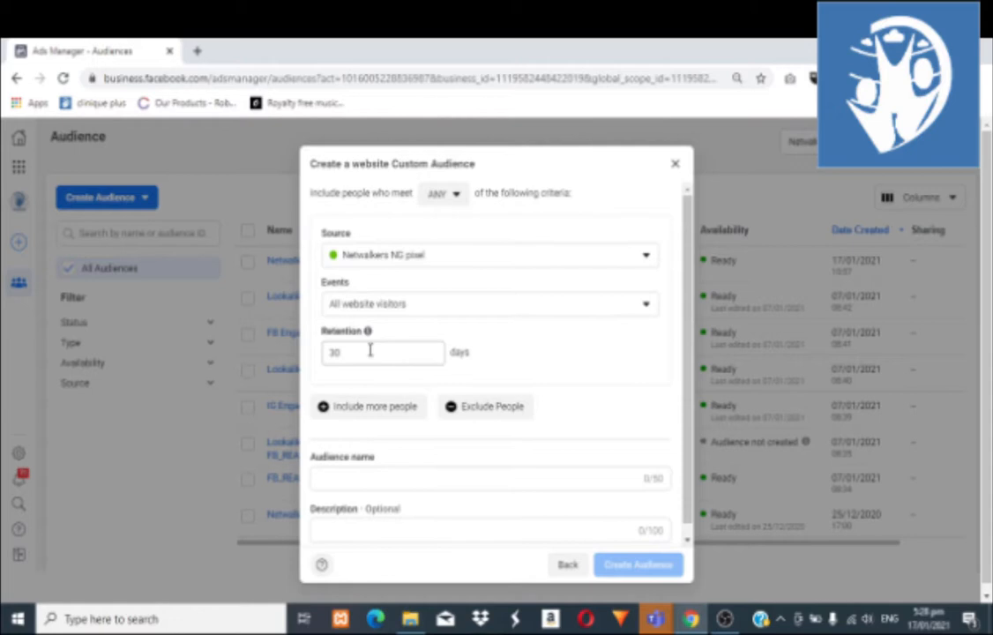
{"action": "left_click", "coordinate": [347, 351]}
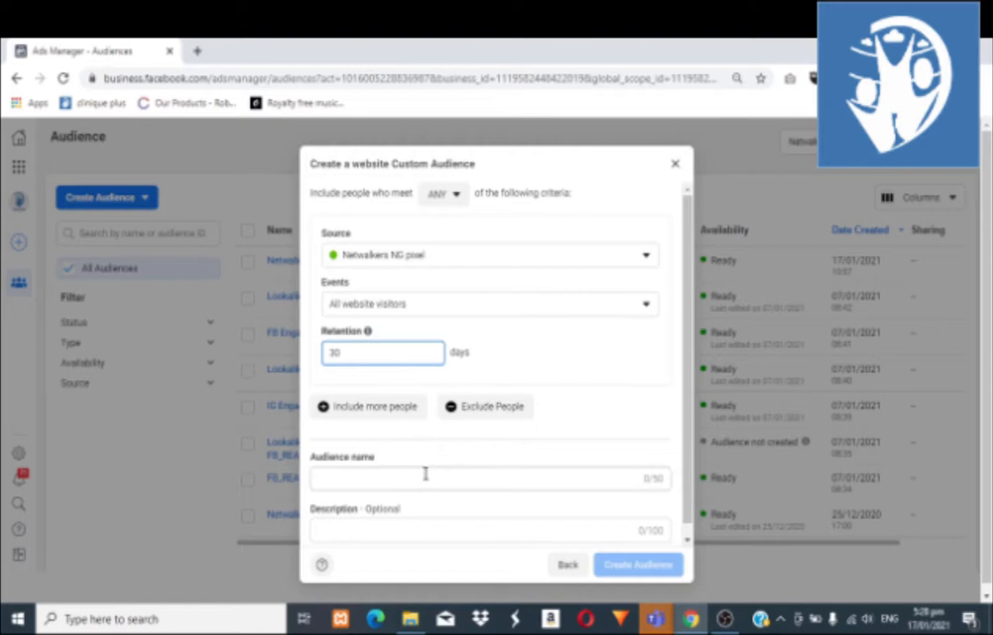
Enter a placeholder audience name and clear it again.
{"action": "scroll", "coordinate": [427, 472], "scroll_direction": "down", "scroll_amount": 1}
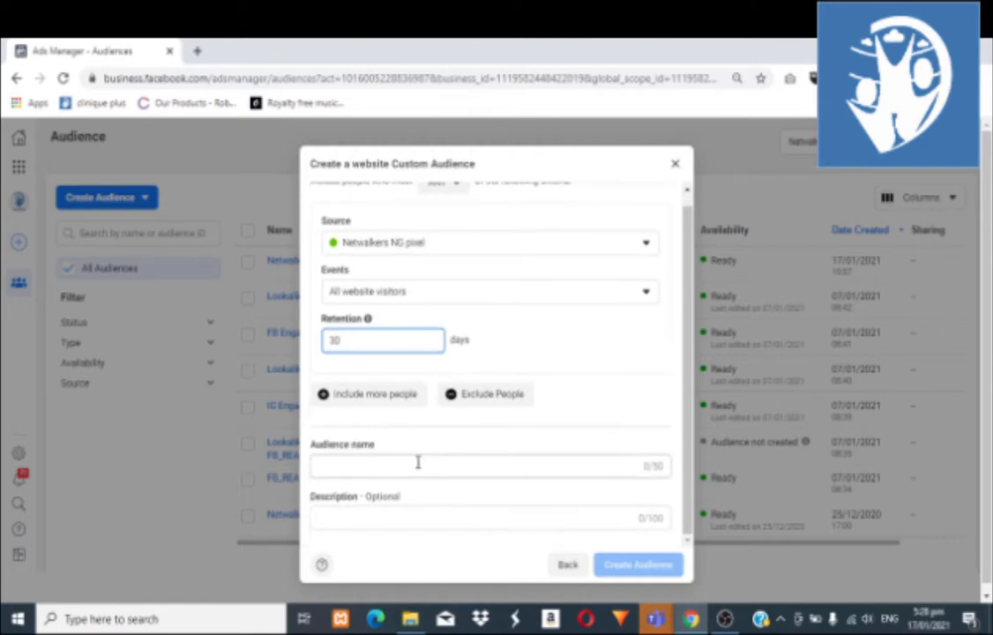
{"action": "left_click", "coordinate": [411, 460]}
{"action": "type", "text": "rtrtrt"}
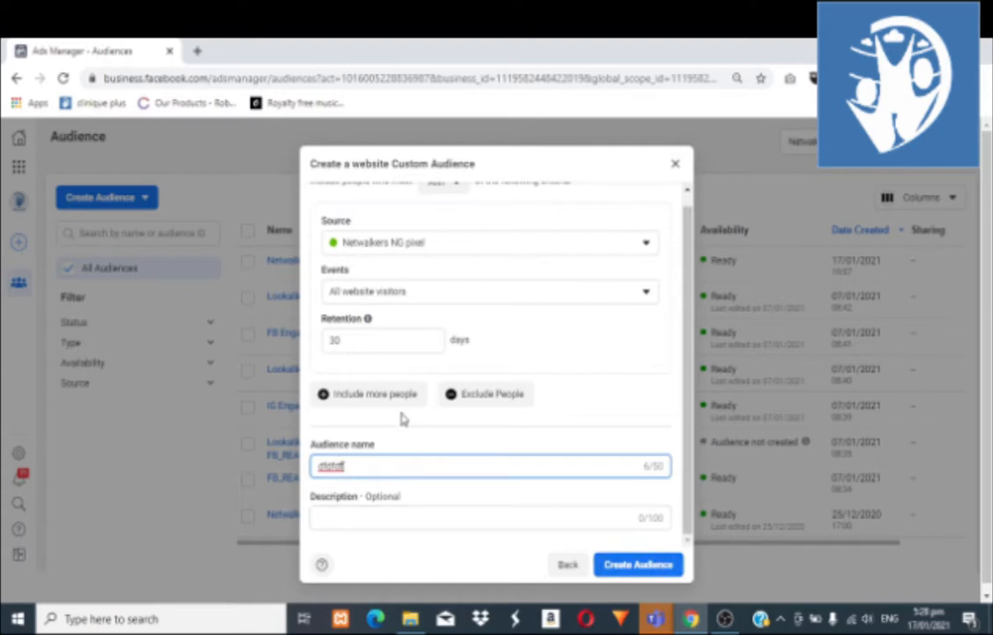
{"action": "key", "text": "BackSpace"}
{"action": "key", "text": "BackSpace"}
{"action": "key", "text": "BackSpace"}
{"action": "key", "text": "BackSpace"}
{"action": "key", "text": "BackSpace"}
{"action": "key", "text": "BackSpace"}
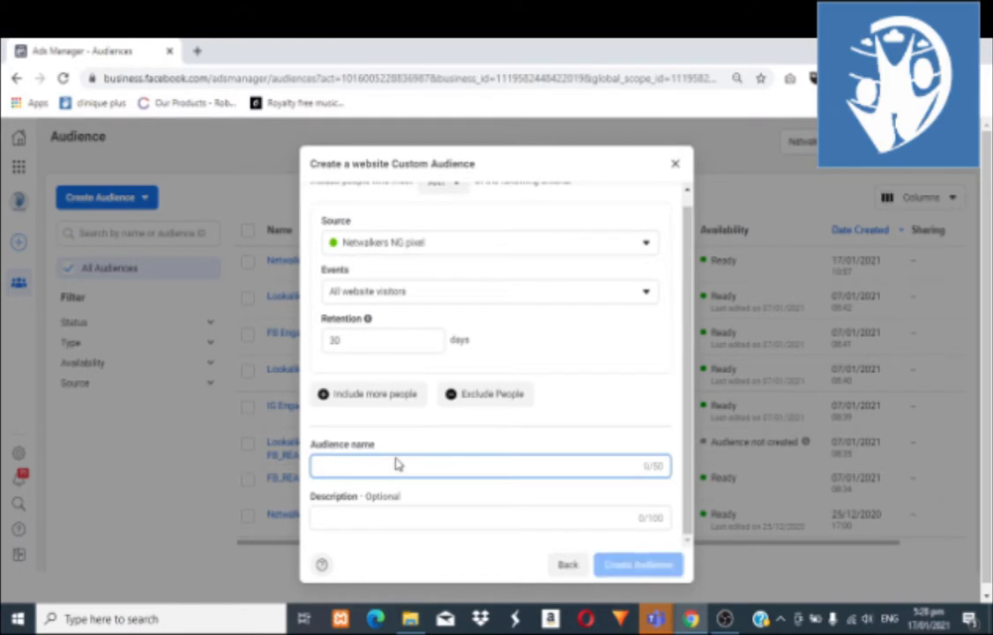
Set the audience's events to People who visited specific web pages and go to the URL value entry.
{"action": "left_click", "coordinate": [648, 295]}
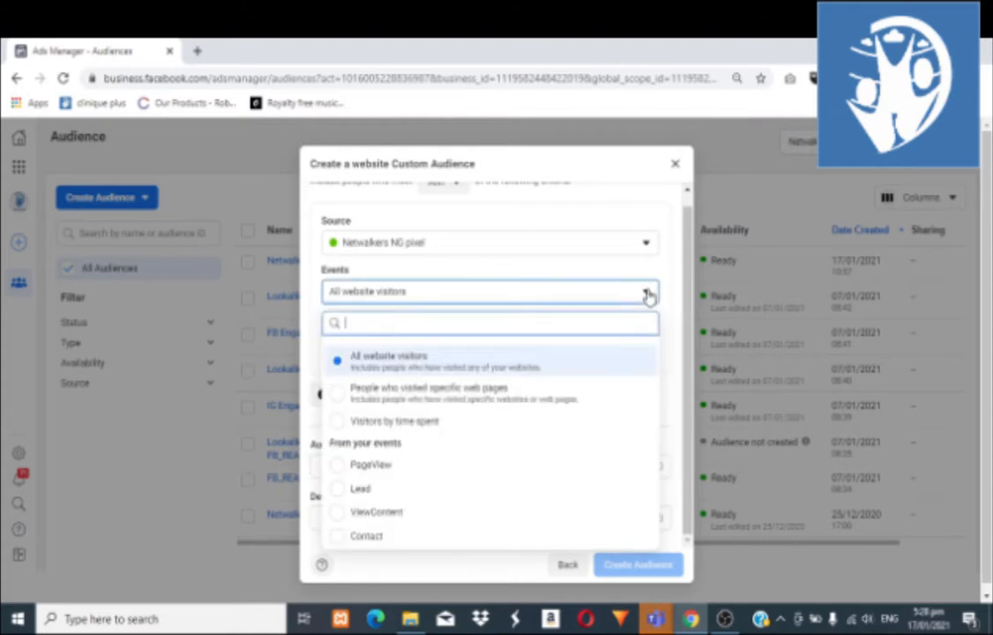
{"action": "left_click", "coordinate": [443, 399]}
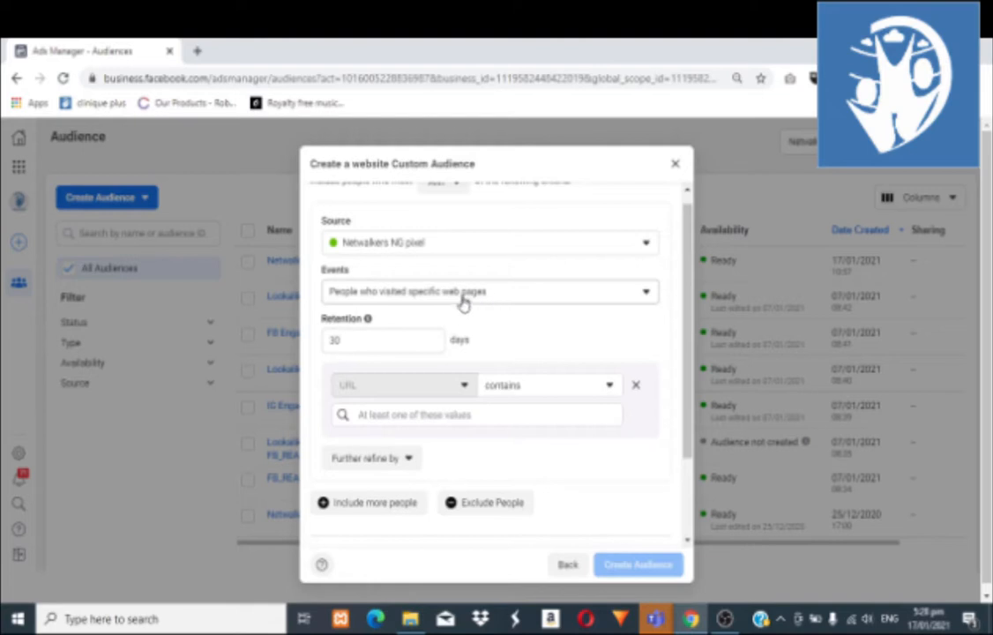
{"action": "left_click", "coordinate": [646, 295]}
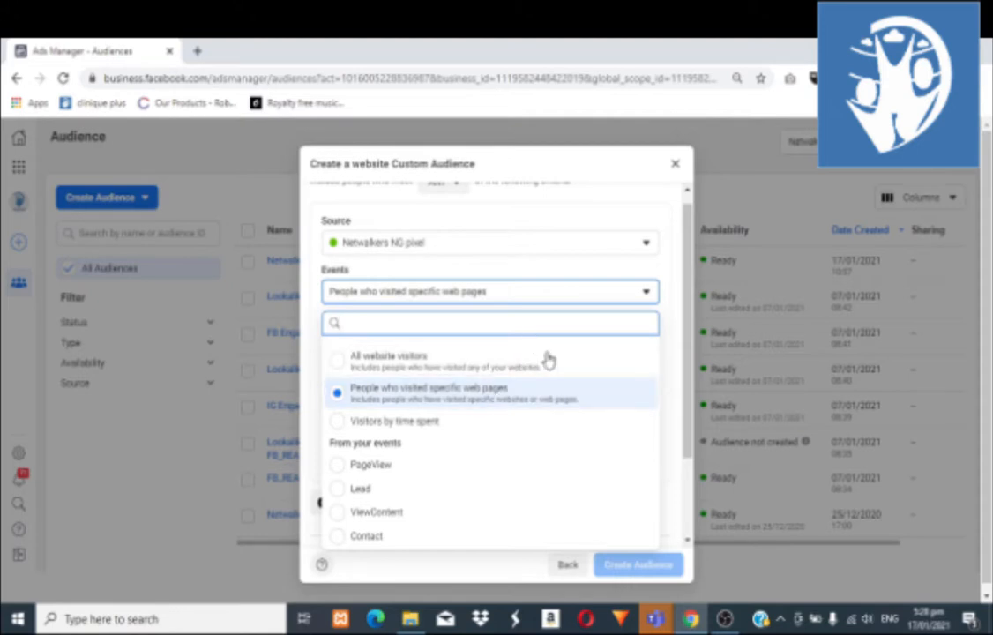
{"action": "left_click", "coordinate": [554, 400]}
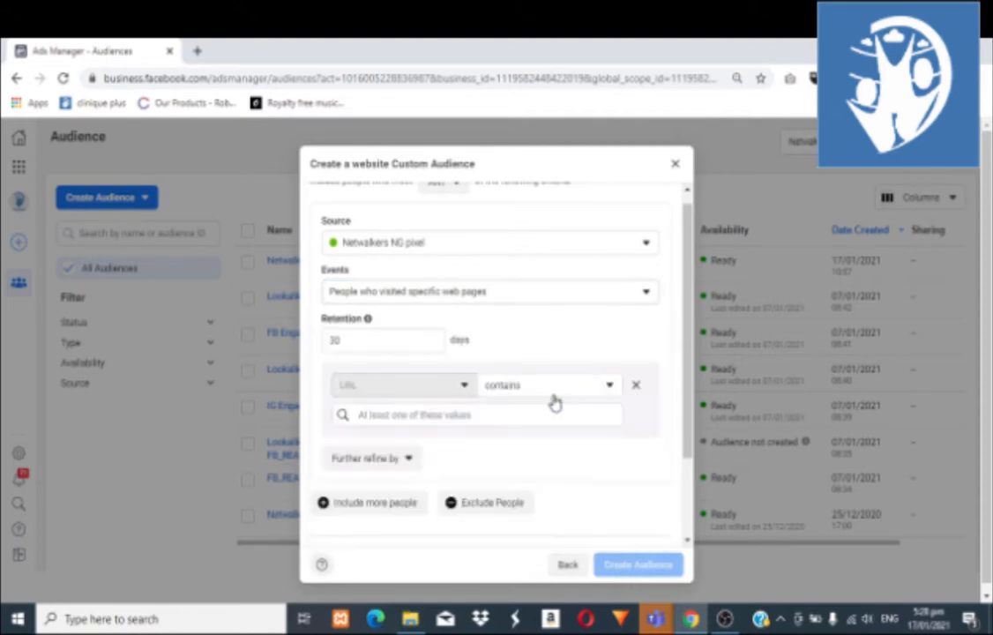
{"action": "left_click", "coordinate": [426, 419]}
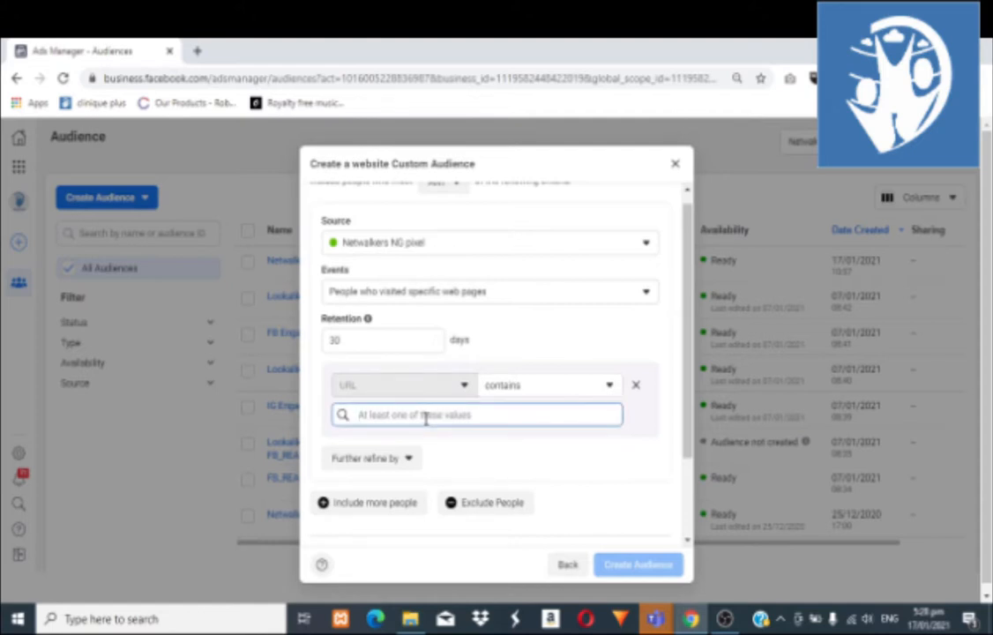
Review the website audience form, from the source, event and URL rule to the audience name and description.
{"action": "scroll", "coordinate": [426, 415], "scroll_direction": "down", "scroll_amount": 1}
{"action": "scroll", "coordinate": [599, 484], "scroll_direction": "down", "scroll_amount": 1}
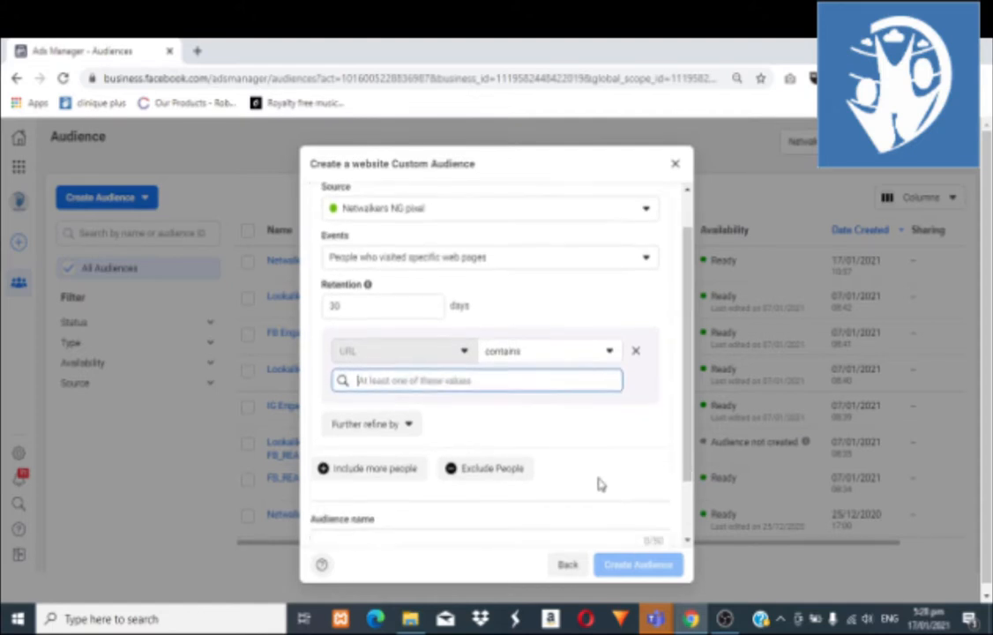
{"action": "scroll", "coordinate": [600, 484], "scroll_direction": "down", "scroll_amount": 2}
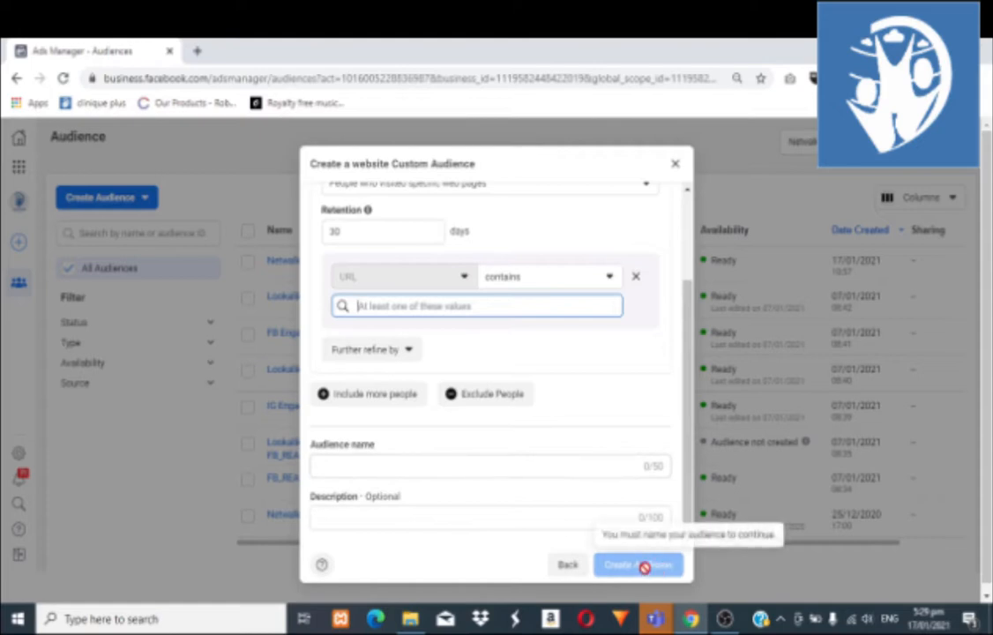
{"action": "scroll", "coordinate": [558, 450], "scroll_direction": "up", "scroll_amount": 3}
{"action": "scroll", "coordinate": [558, 450], "scroll_direction": "down", "scroll_amount": 3}
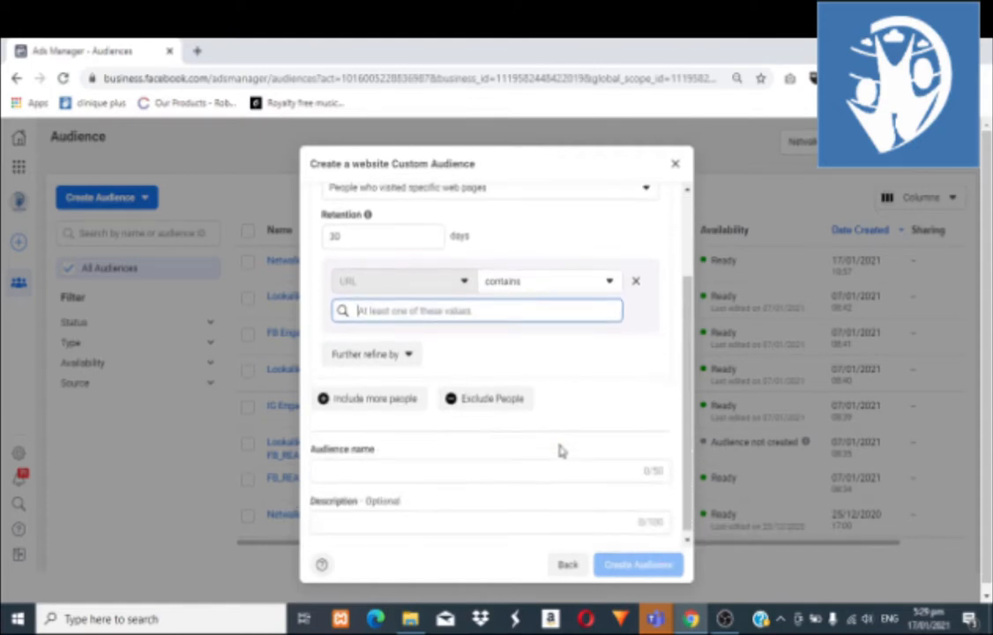
{"action": "scroll", "coordinate": [488, 448], "scroll_direction": "up", "scroll_amount": 1}
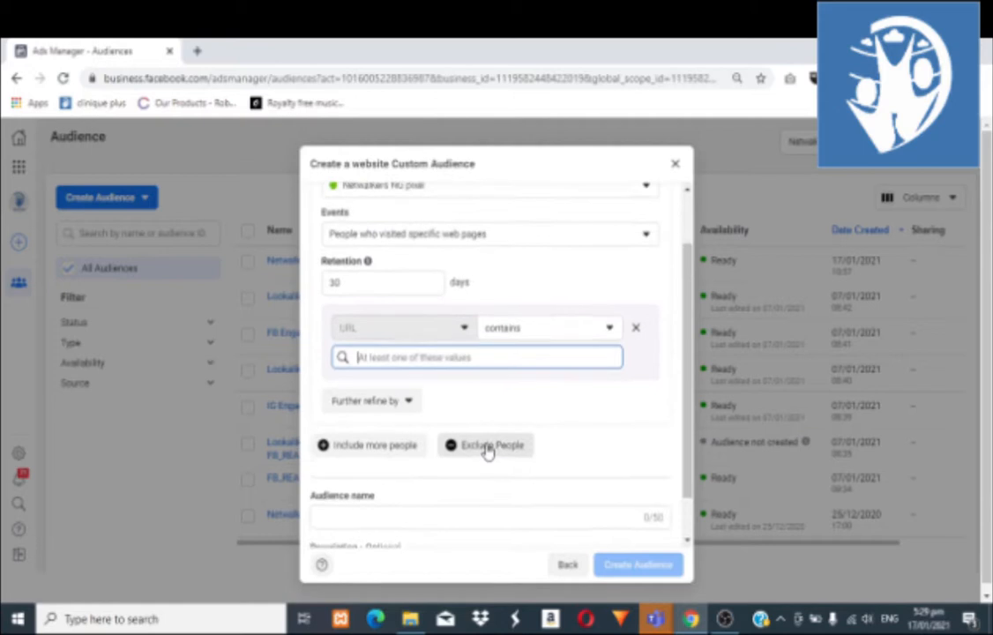
{"action": "scroll", "coordinate": [487, 448], "scroll_direction": "up", "scroll_amount": 1}
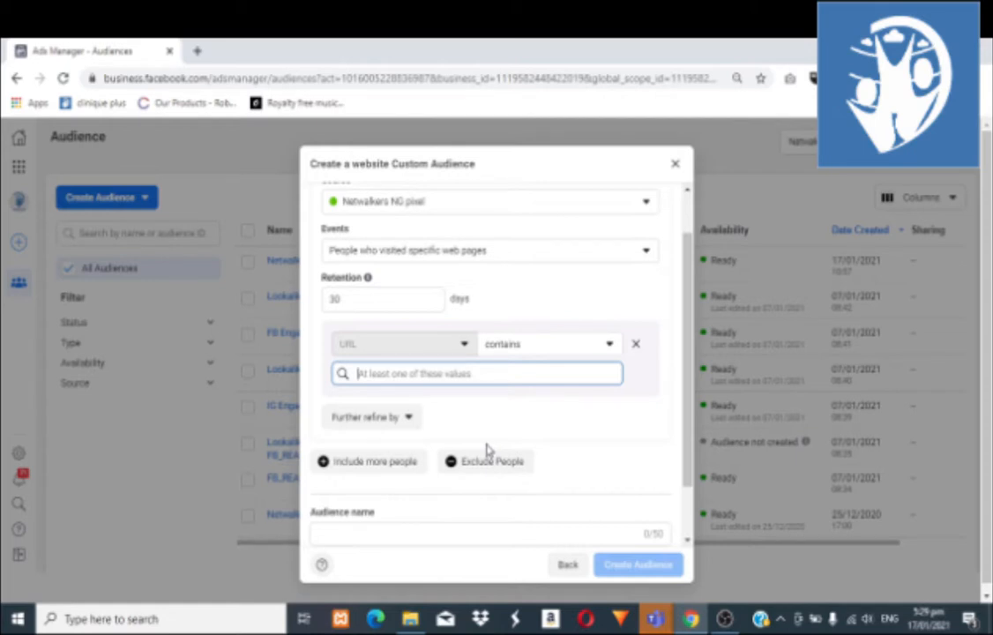
{"action": "scroll", "coordinate": [488, 450], "scroll_direction": "down", "scroll_amount": 1}
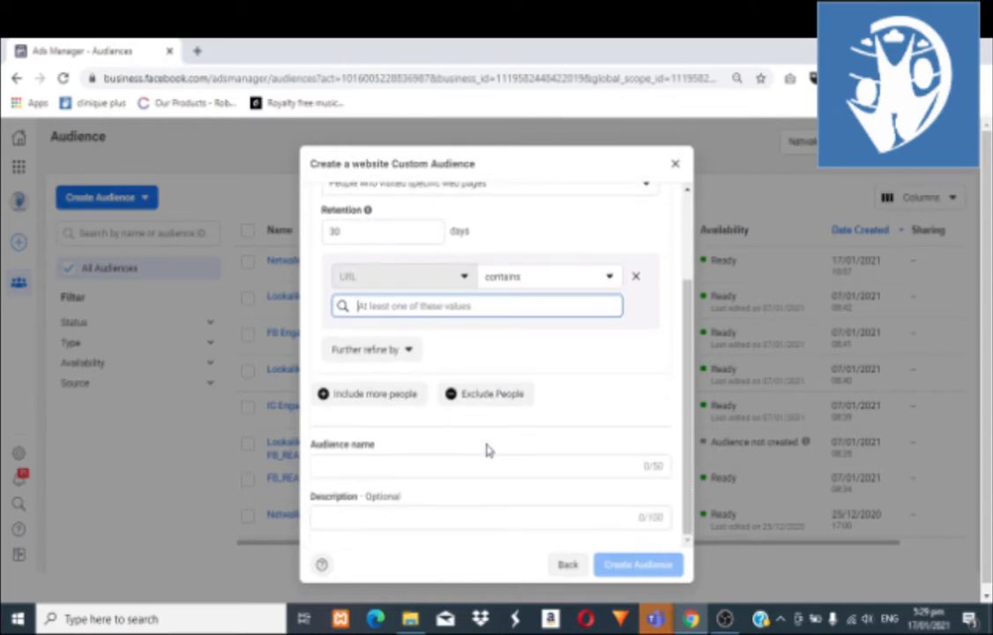
{"action": "scroll", "coordinate": [488, 450], "scroll_direction": "up", "scroll_amount": 1}
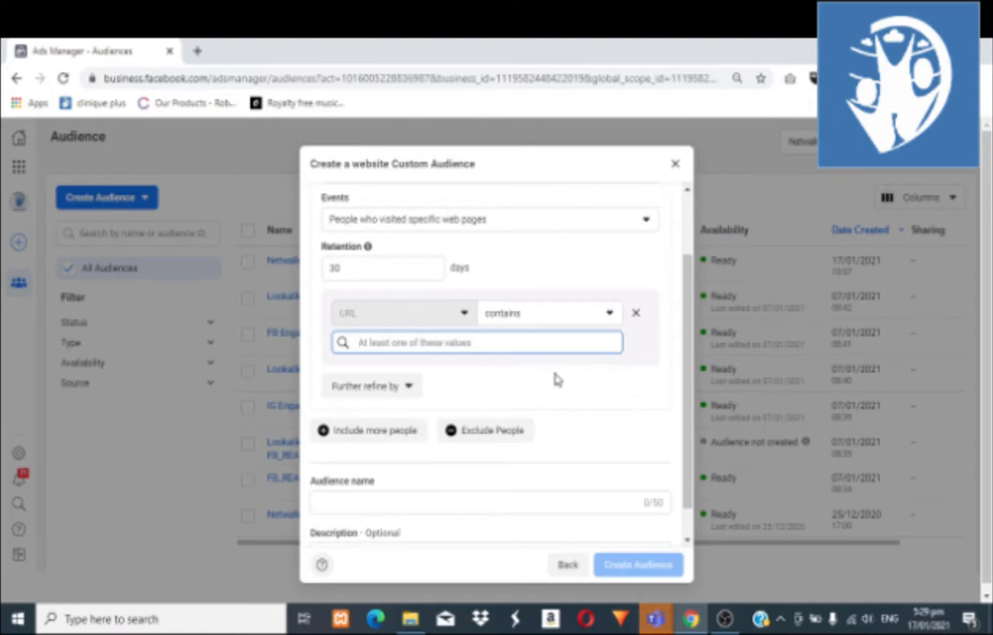
{"action": "scroll", "coordinate": [554, 379], "scroll_direction": "down", "scroll_amount": 1}
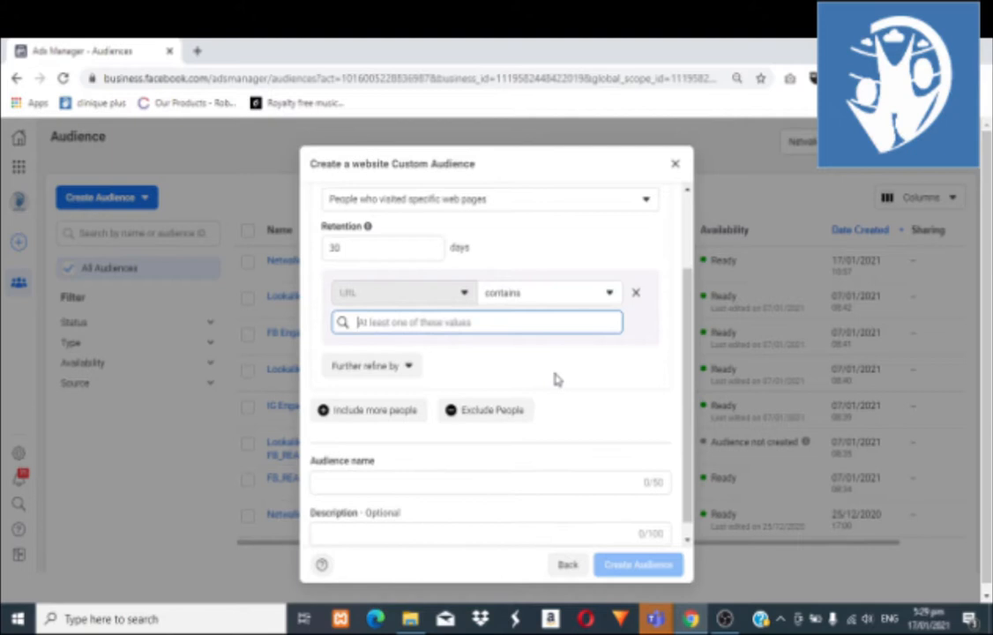
Add a group of excluded people to the website audience and close the form without creating the audience.
{"action": "left_click", "coordinate": [479, 417]}
{"action": "scroll", "coordinate": [432, 477], "scroll_direction": "down", "scroll_amount": 3}
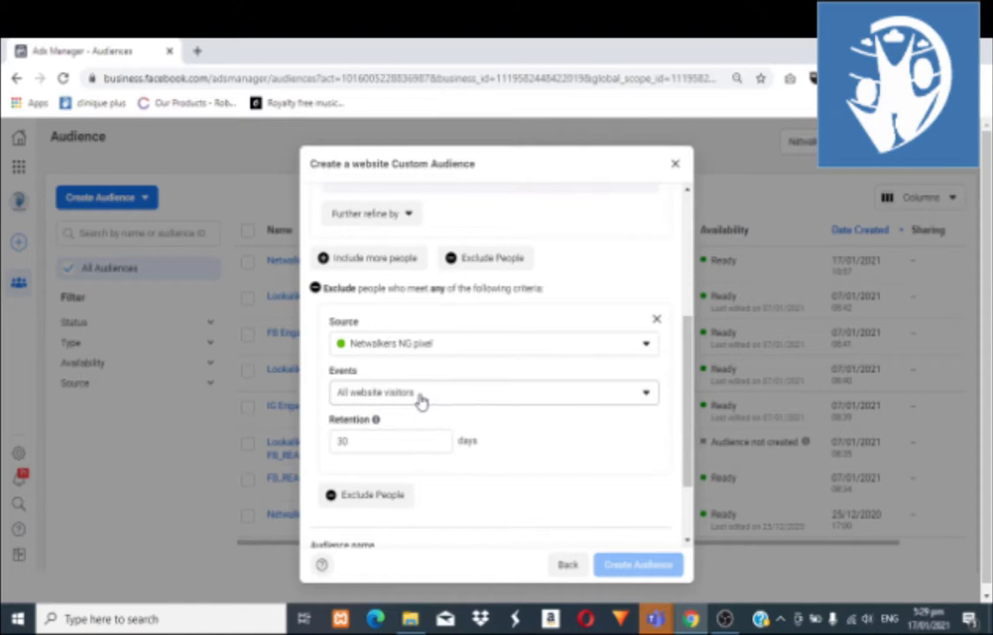
{"action": "scroll", "coordinate": [421, 401], "scroll_direction": "down", "scroll_amount": 2}
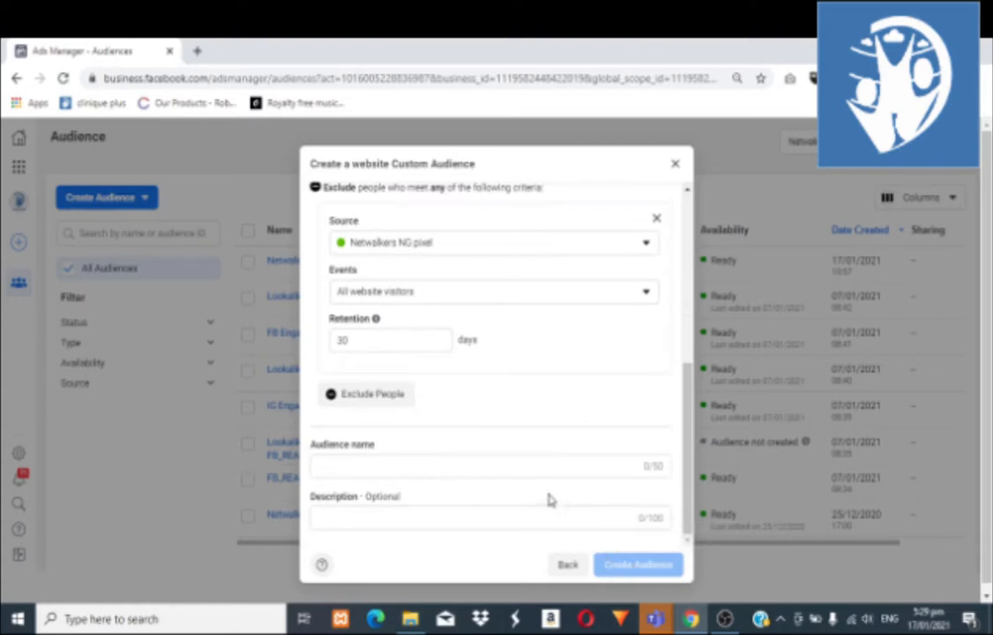
{"action": "left_click", "coordinate": [674, 164]}
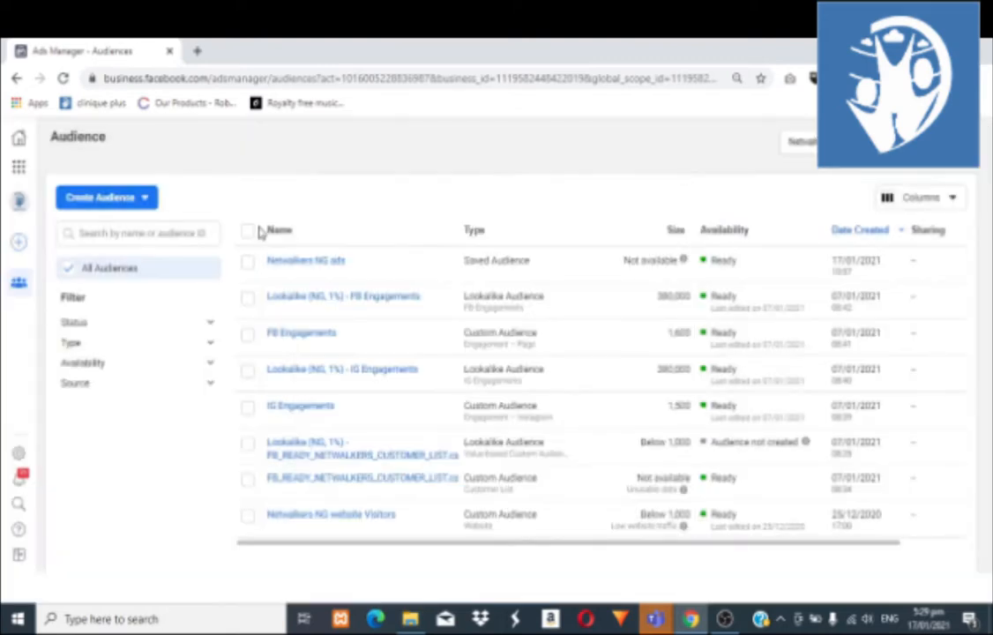
Start a new Custom Audience with Customer list as its source and download the file template.
{"action": "left_click", "coordinate": [141, 198]}
{"action": "left_click", "coordinate": [140, 236]}
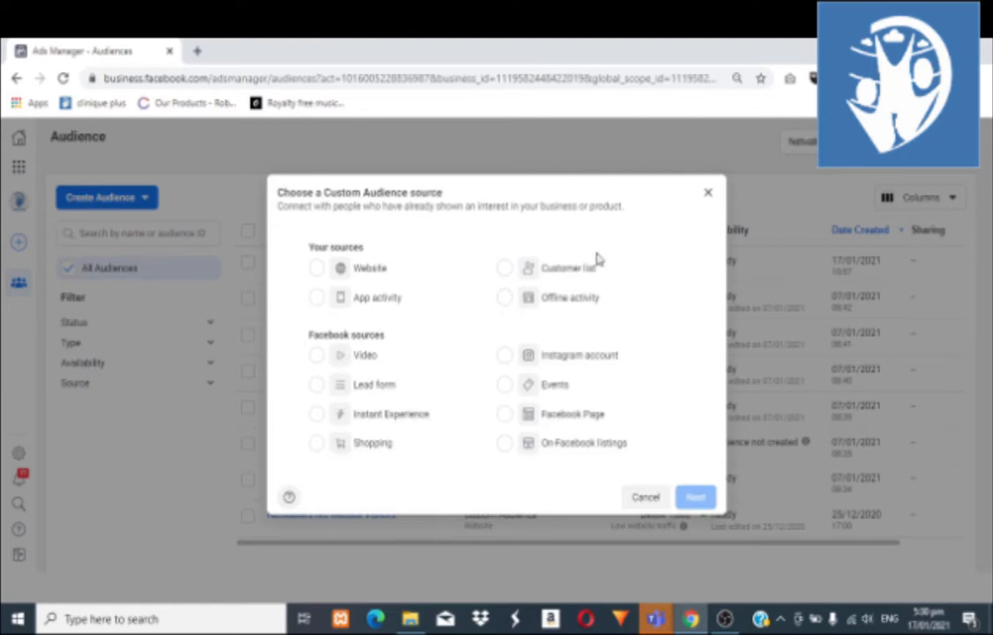
{"action": "left_click", "coordinate": [556, 273]}
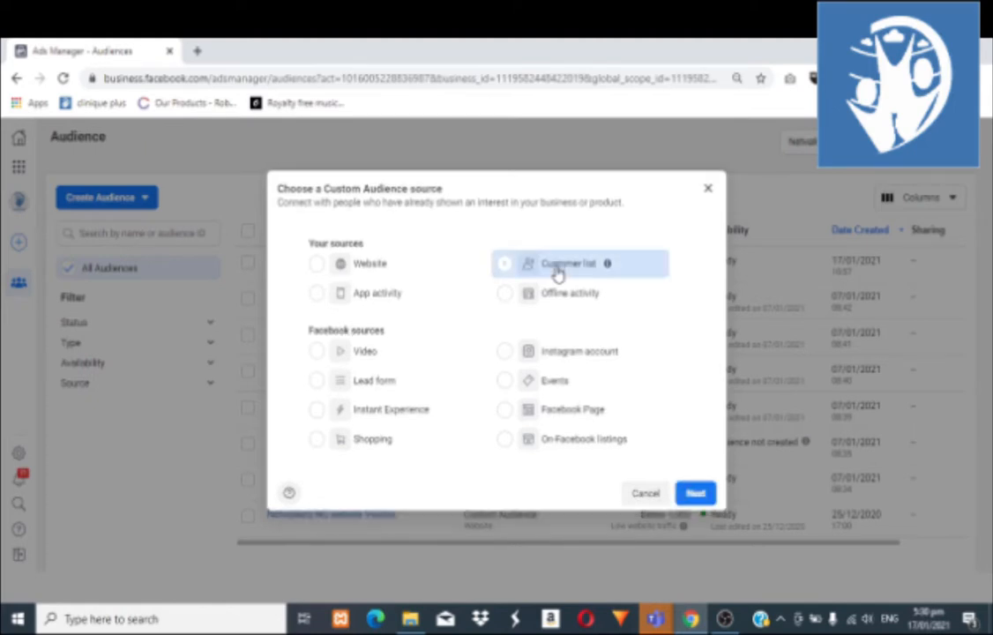
{"action": "left_click", "coordinate": [695, 494]}
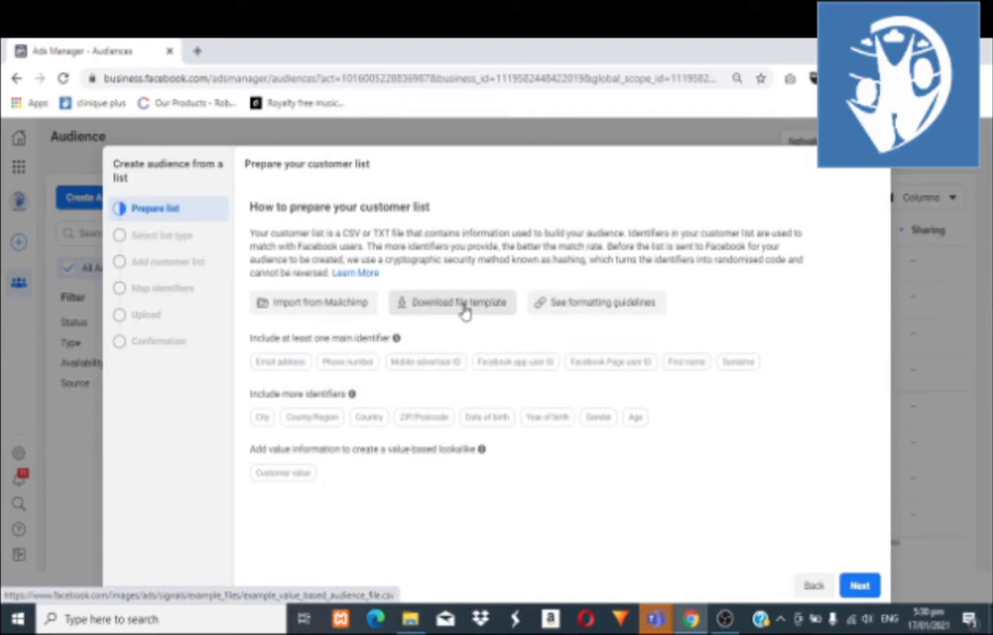
{"action": "left_click", "coordinate": [463, 311]}
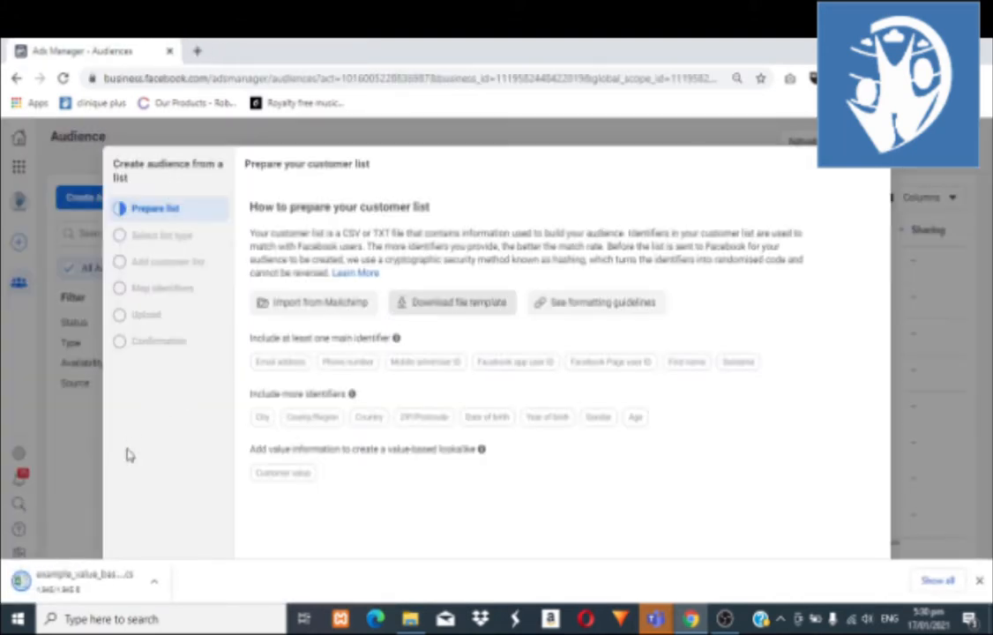
Open the downloaded customer list template in Excel and dismiss the Office activation notice.
{"action": "left_click", "coordinate": [158, 583]}
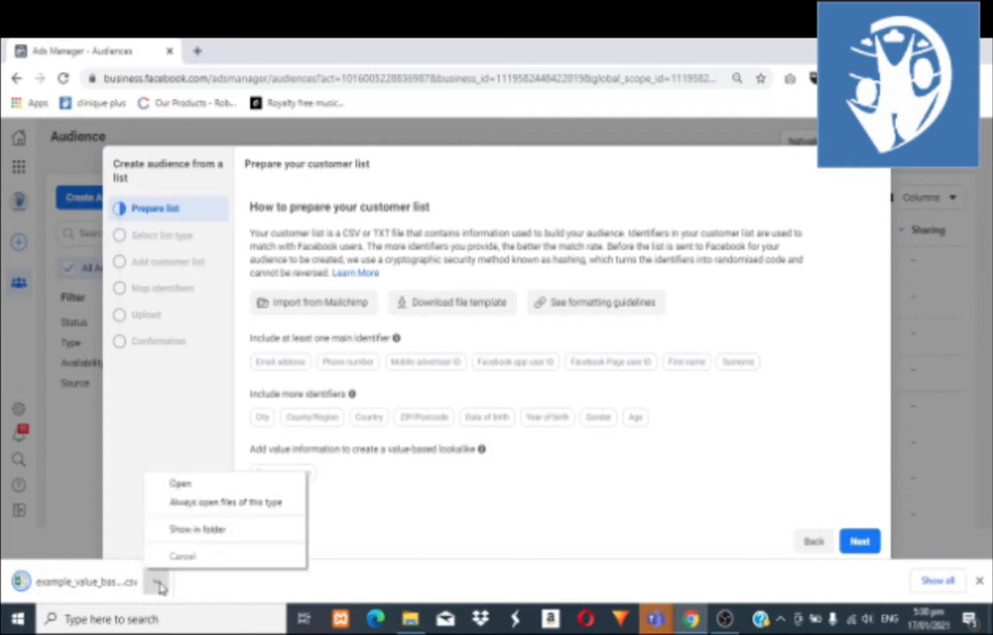
{"action": "left_click", "coordinate": [173, 532]}
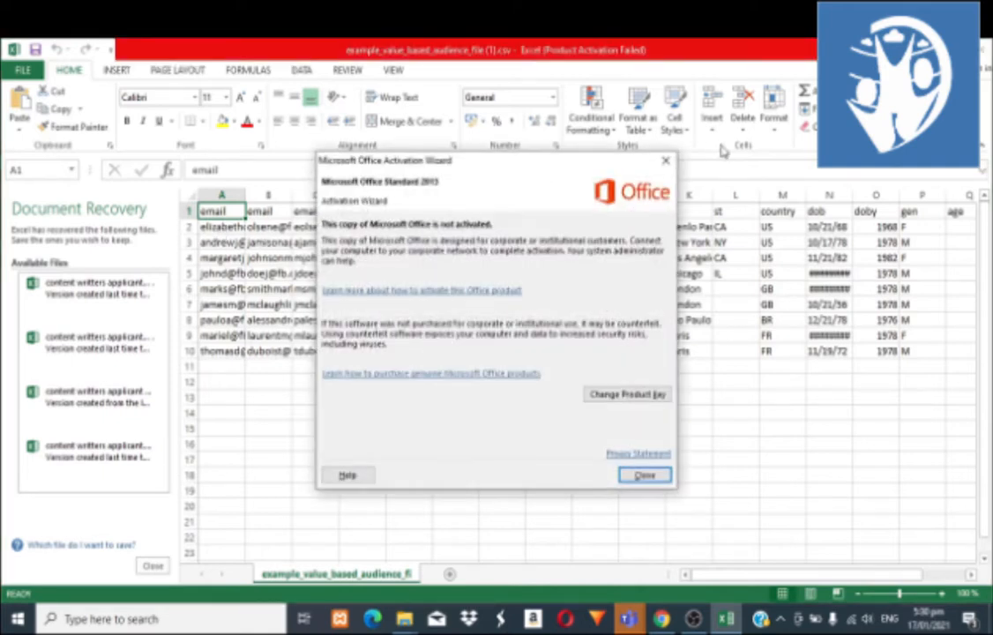
{"action": "left_click", "coordinate": [665, 161]}
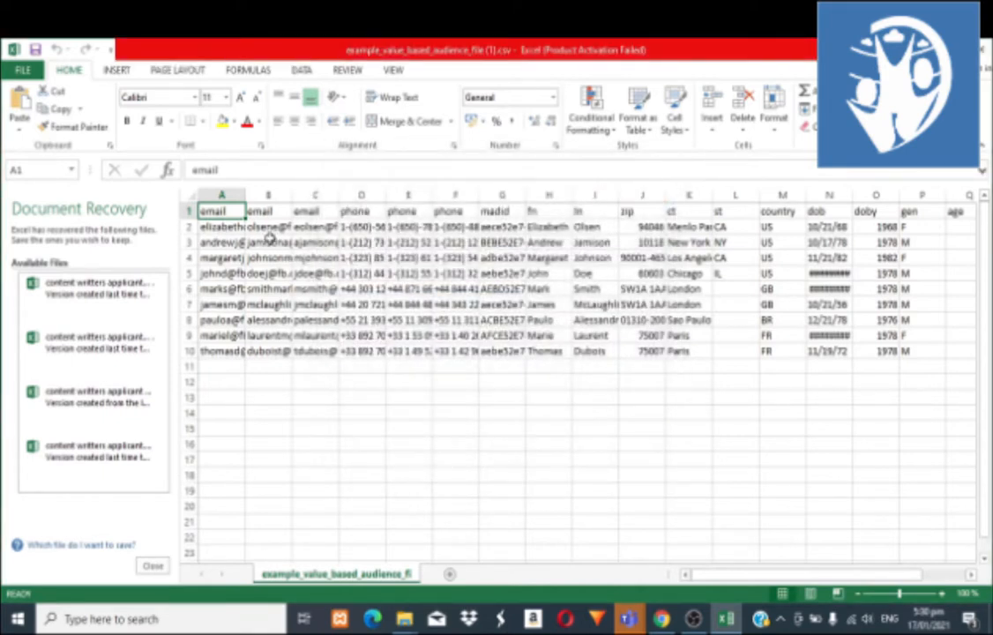
Clear the sample customer data in rows 2 to 10 of the template, keeping the header row.
{"action": "left_click", "coordinate": [208, 228]}
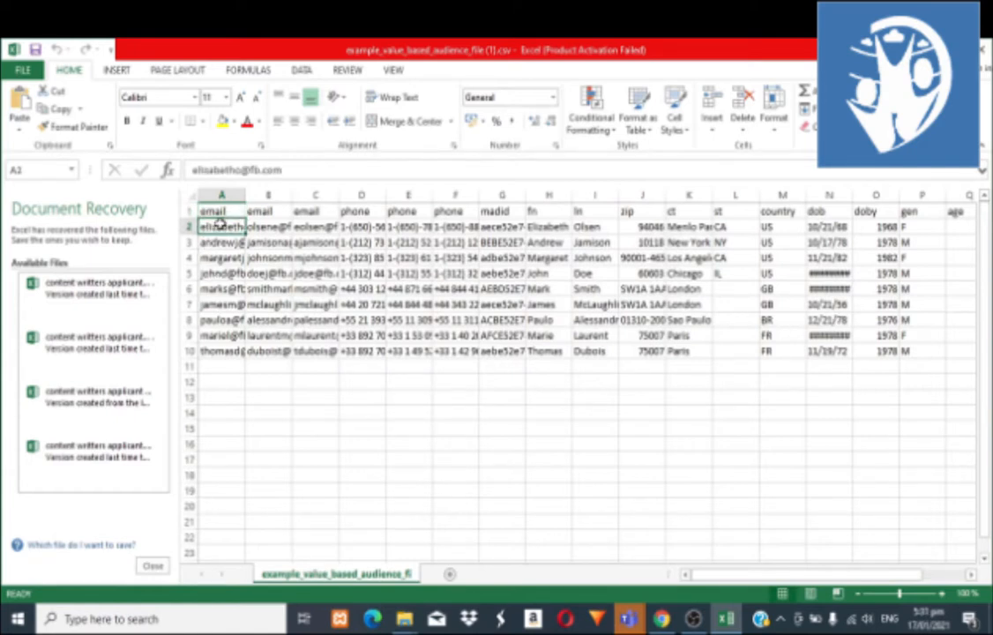
{"action": "mouse_move", "coordinate": [219, 227]}
{"action": "left_mouse_down"}
{"action": "mouse_move", "coordinate": [485, 261]}
{"action": "mouse_move", "coordinate": [935, 352]}
{"action": "left_mouse_up"}
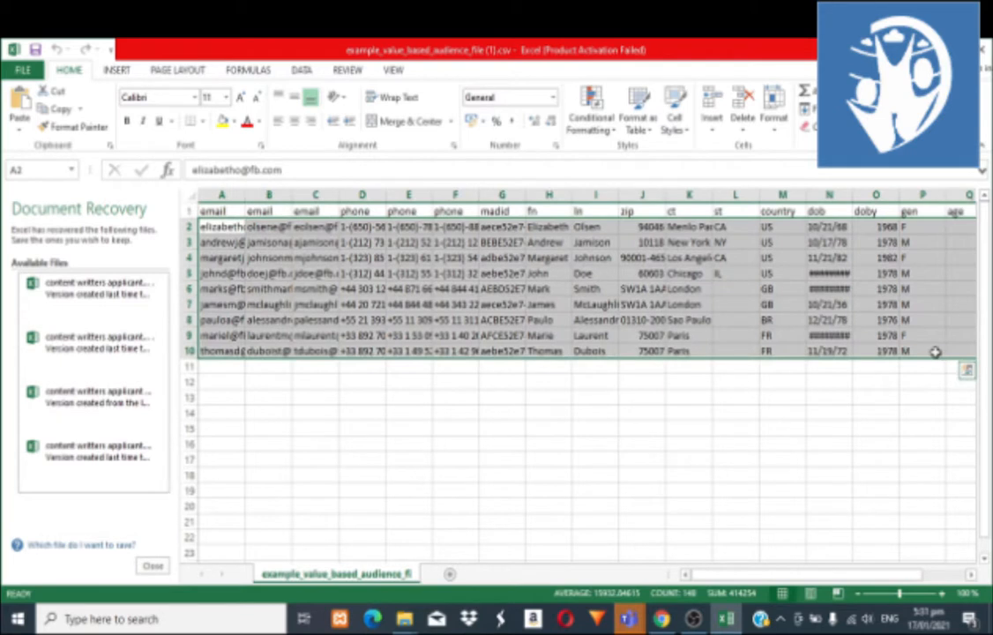
{"action": "key", "text": "Delete"}
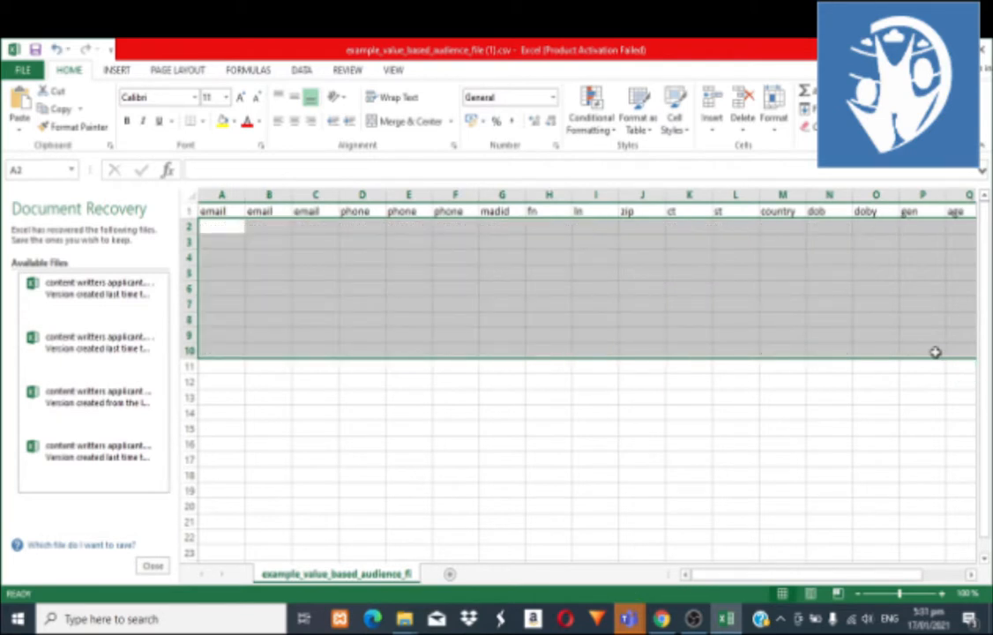
{"action": "left_click", "coordinate": [224, 228]}
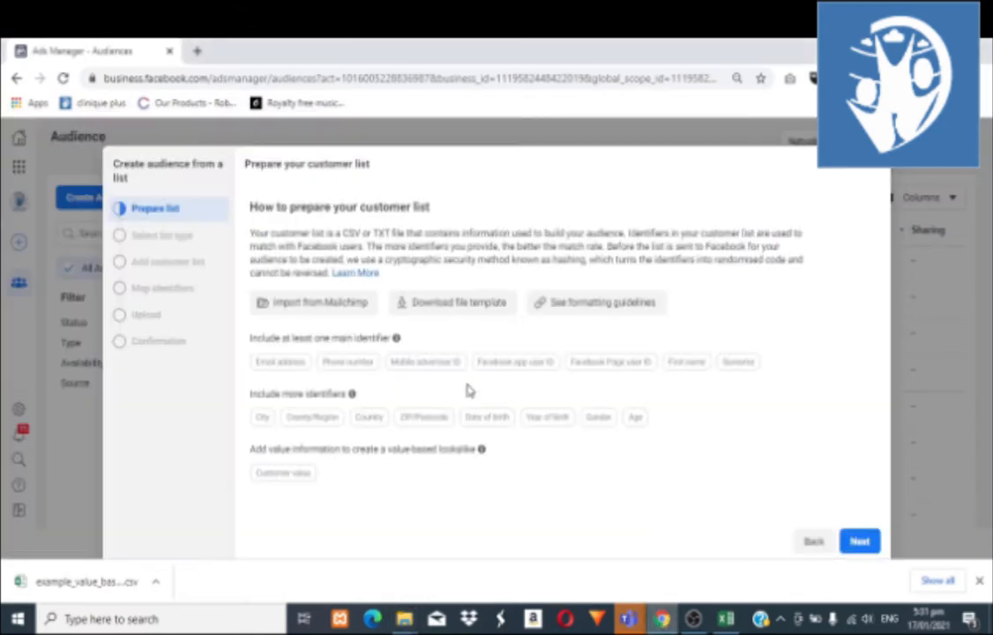
Switch back to Ads Manager in the browser and close the customer list form without creating the audience.
{"action": "left_click", "coordinate": [873, 173]}
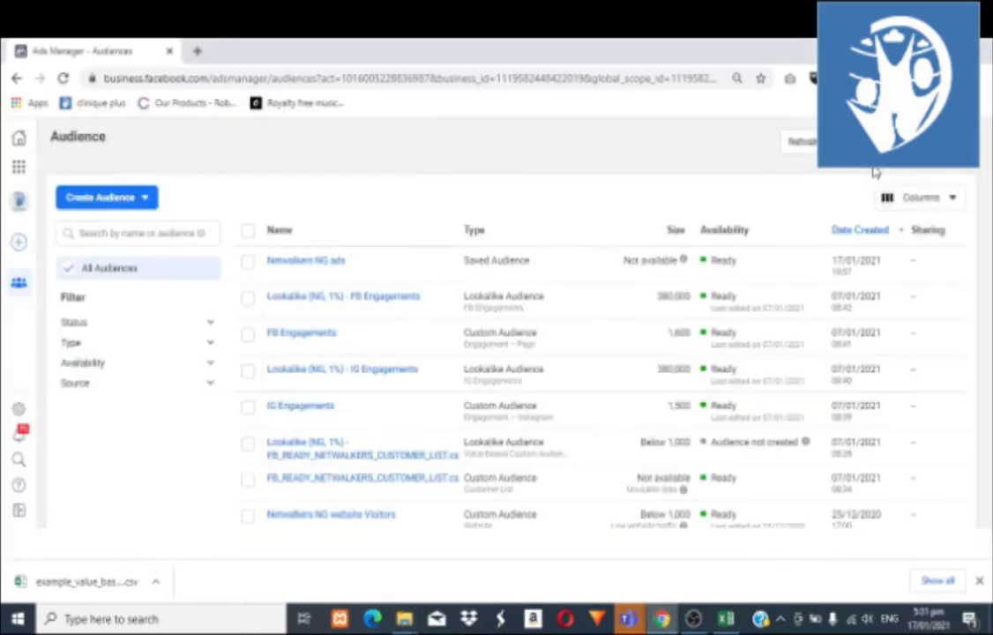
{"action": "left_click", "coordinate": [145, 198]}
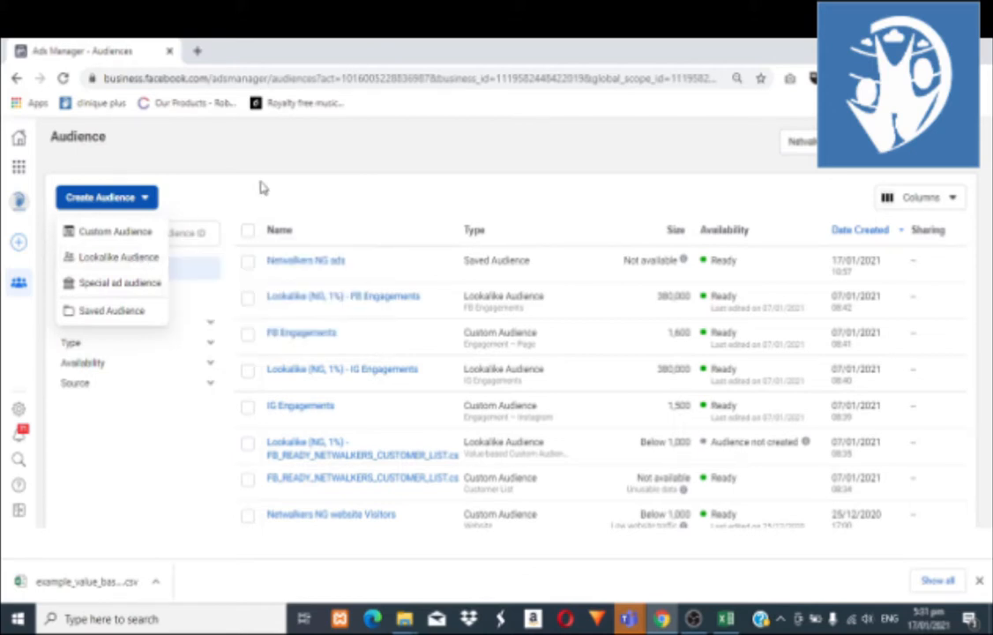
{"action": "left_click", "coordinate": [311, 185]}
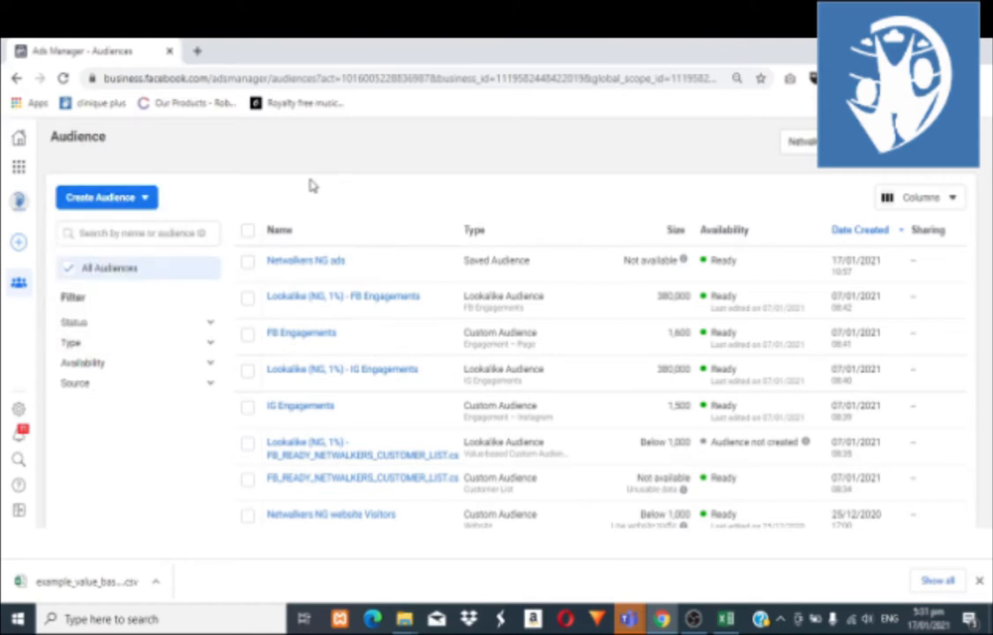
Start a new Lookalike Audience with the value-based source Netwalkers NG pixel.
{"action": "left_click", "coordinate": [135, 198]}
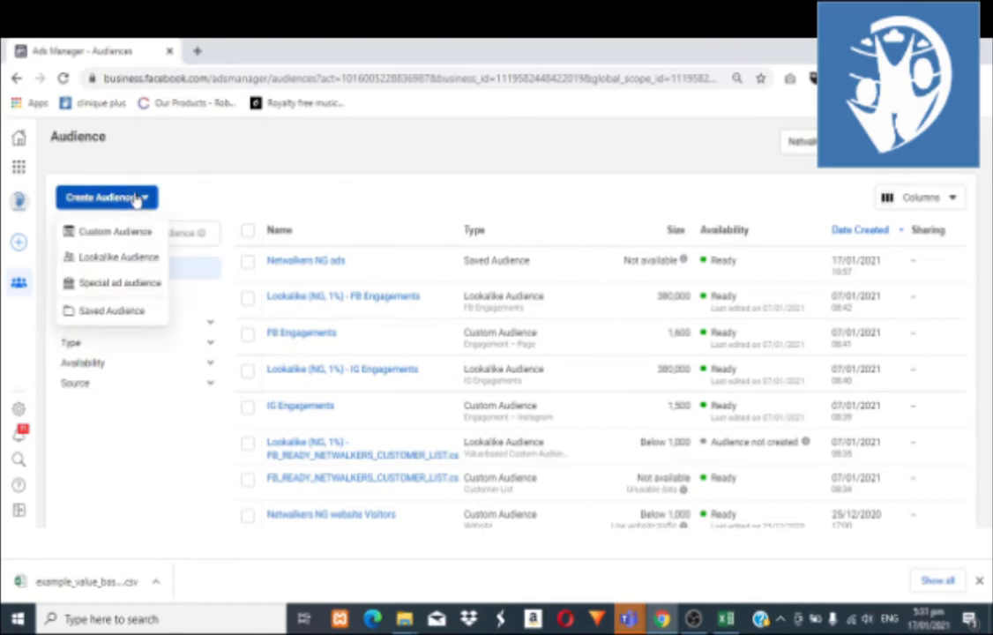
{"action": "left_click", "coordinate": [122, 258]}
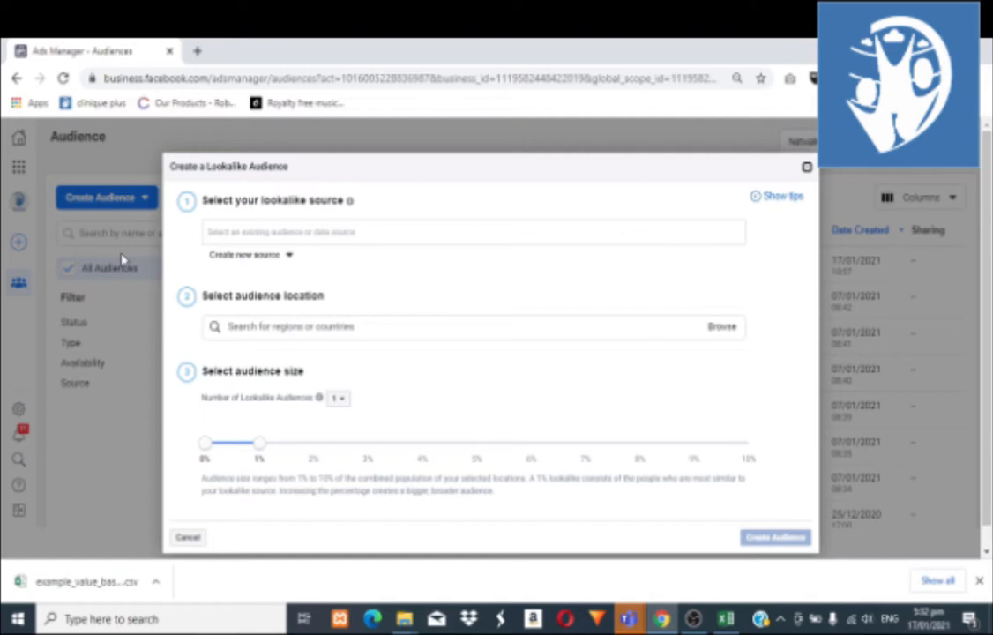
{"action": "left_click", "coordinate": [319, 231]}
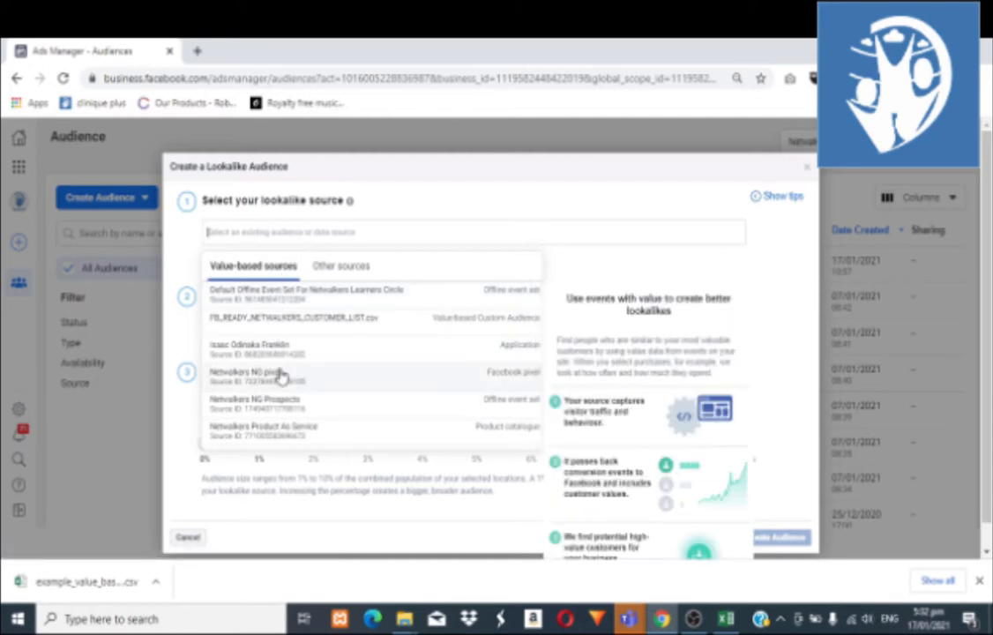
{"action": "scroll", "coordinate": [281, 375], "scroll_direction": "down", "scroll_amount": 3}
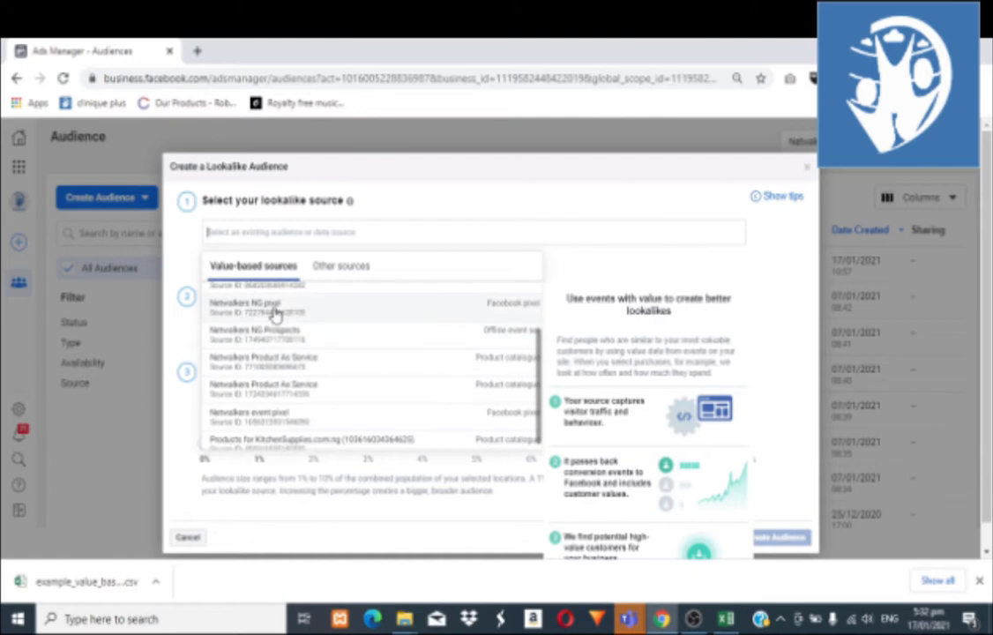
{"action": "left_click", "coordinate": [275, 314]}
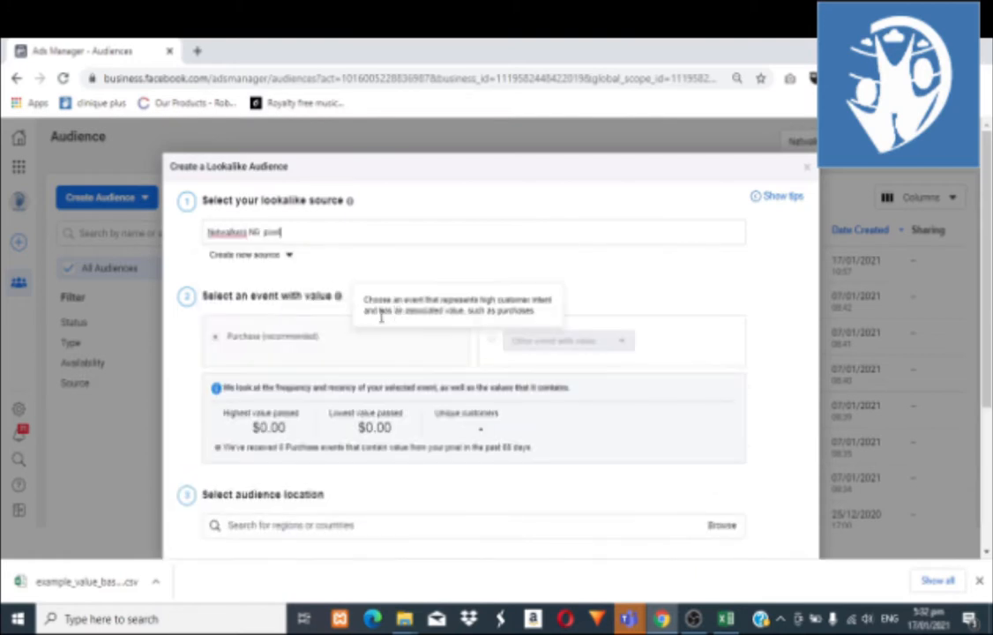
Set the Lookalike Audience's location to Nigeria.
{"action": "scroll", "coordinate": [381, 382], "scroll_direction": "down", "scroll_amount": 1}
{"action": "scroll", "coordinate": [381, 382], "scroll_direction": "down", "scroll_amount": 2}
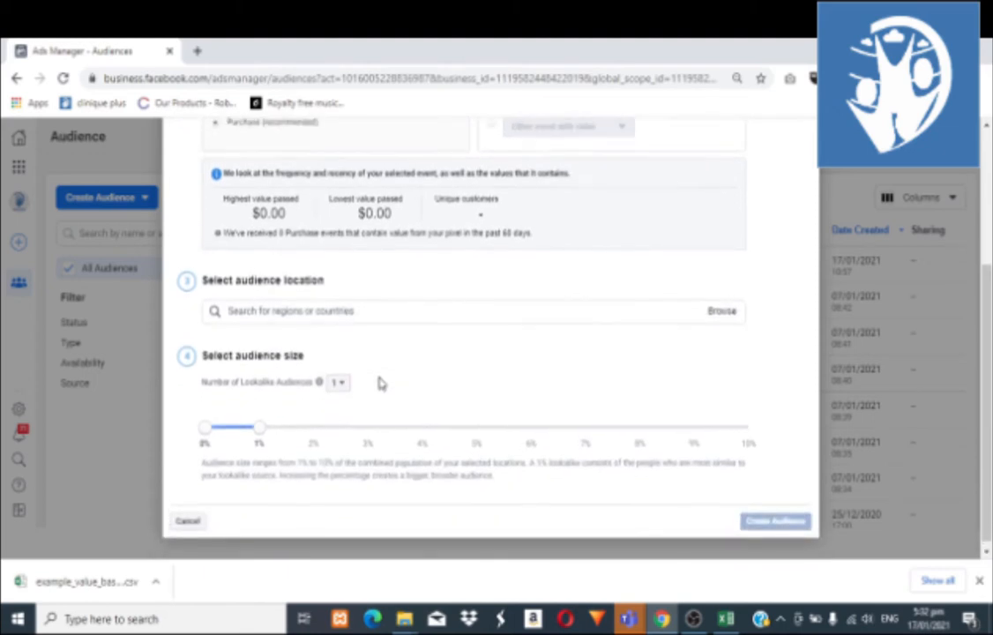
{"action": "left_click", "coordinate": [364, 321]}
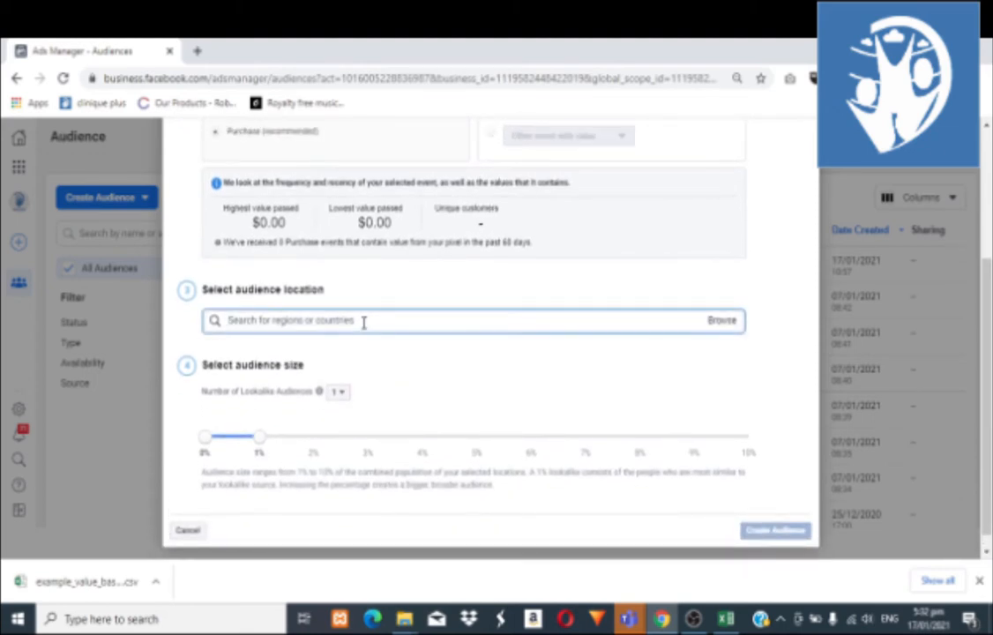
{"action": "type", "text": "niger"}
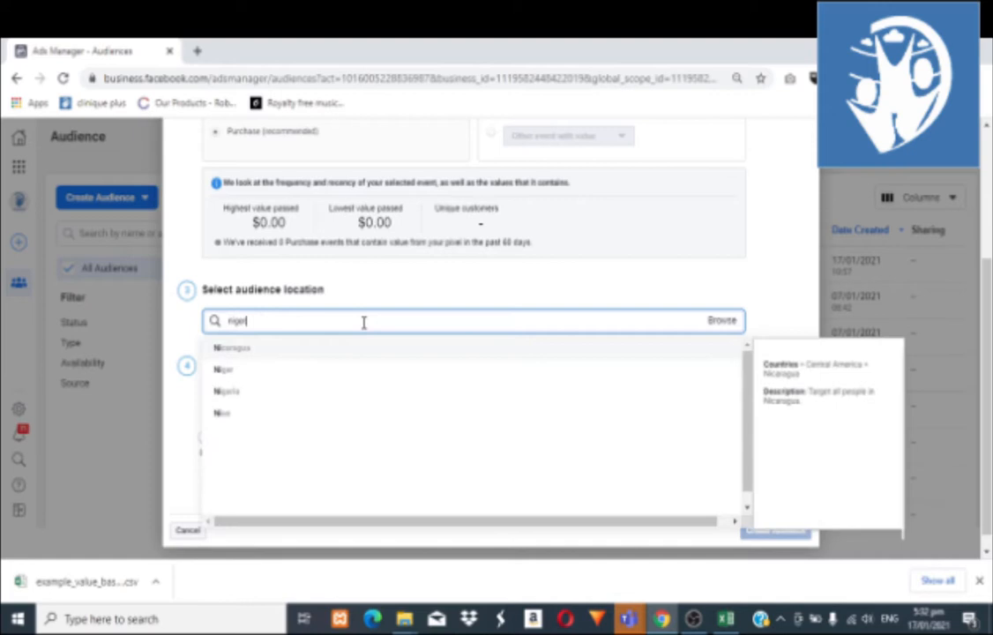
{"action": "left_click", "coordinate": [252, 377]}
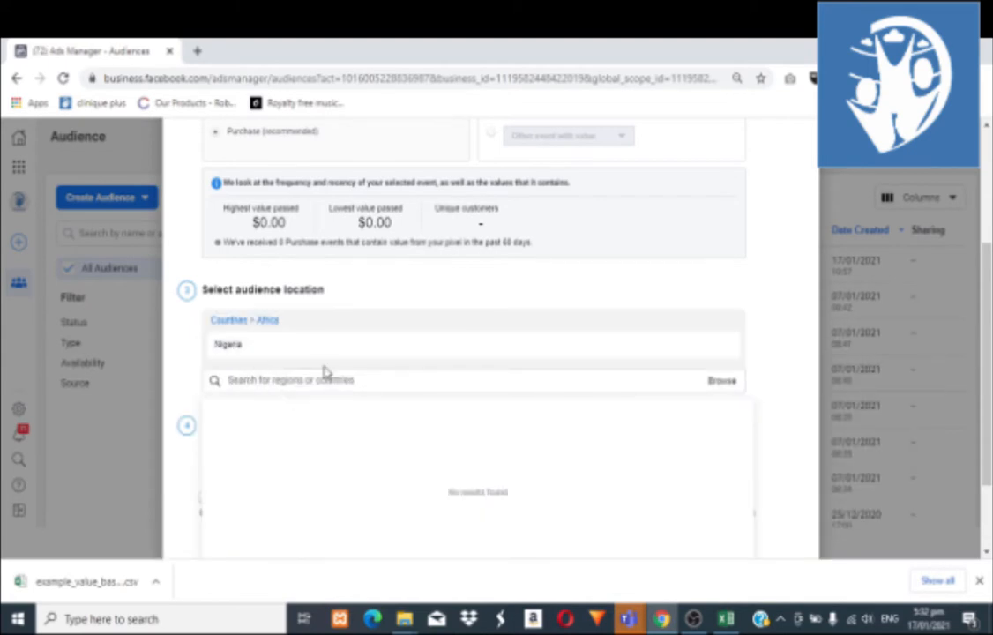
{"action": "scroll", "coordinate": [322, 372], "scroll_direction": "down", "scroll_amount": 1}
{"action": "left_click", "coordinate": [766, 334]}
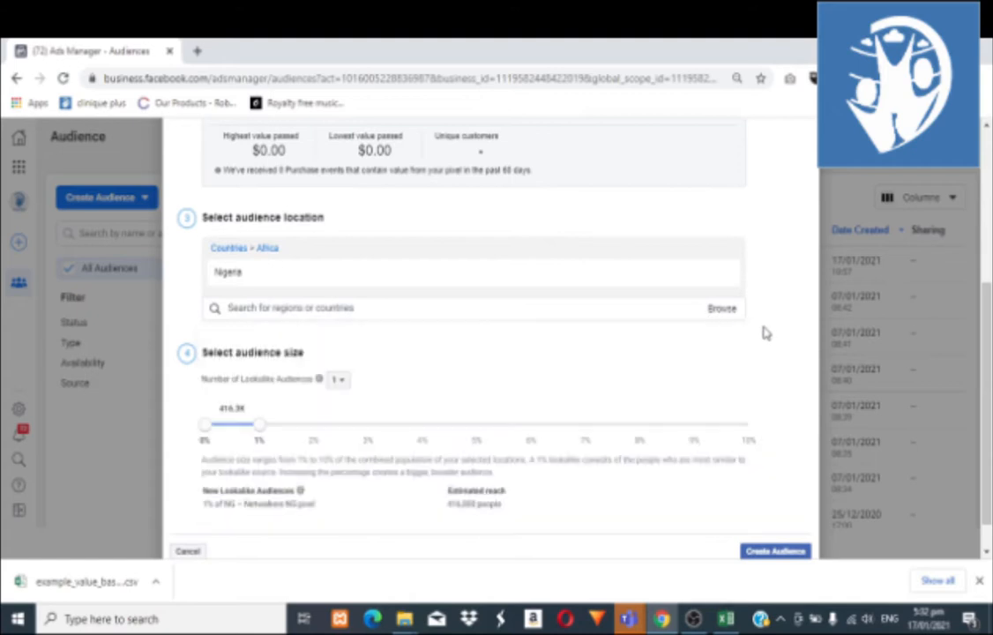
{"action": "left_click", "coordinate": [284, 309]}
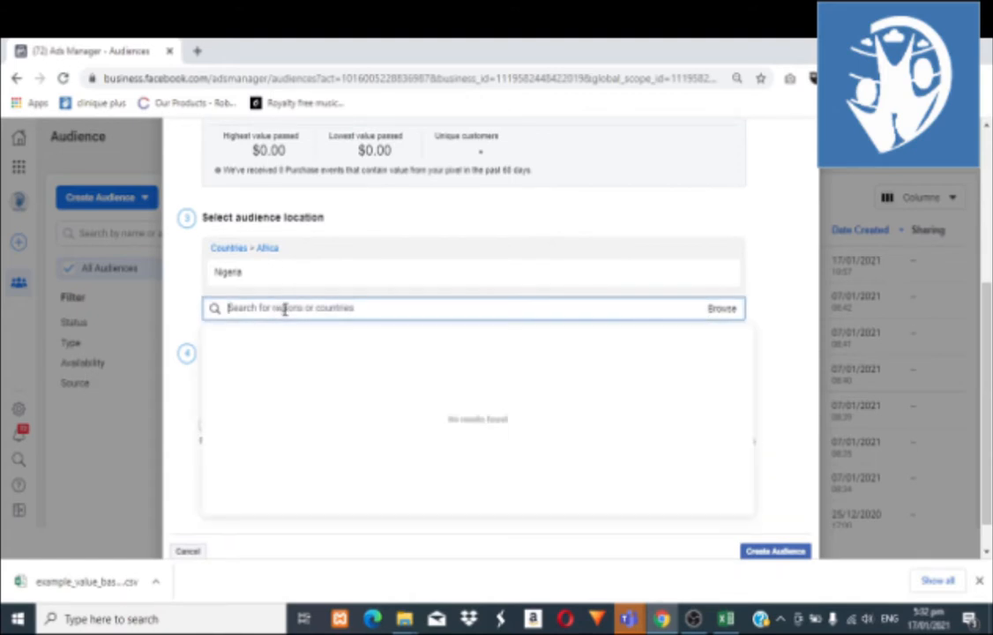
{"action": "left_click", "coordinate": [800, 353]}
{"action": "scroll", "coordinate": [441, 393], "scroll_direction": "down", "scroll_amount": 1}
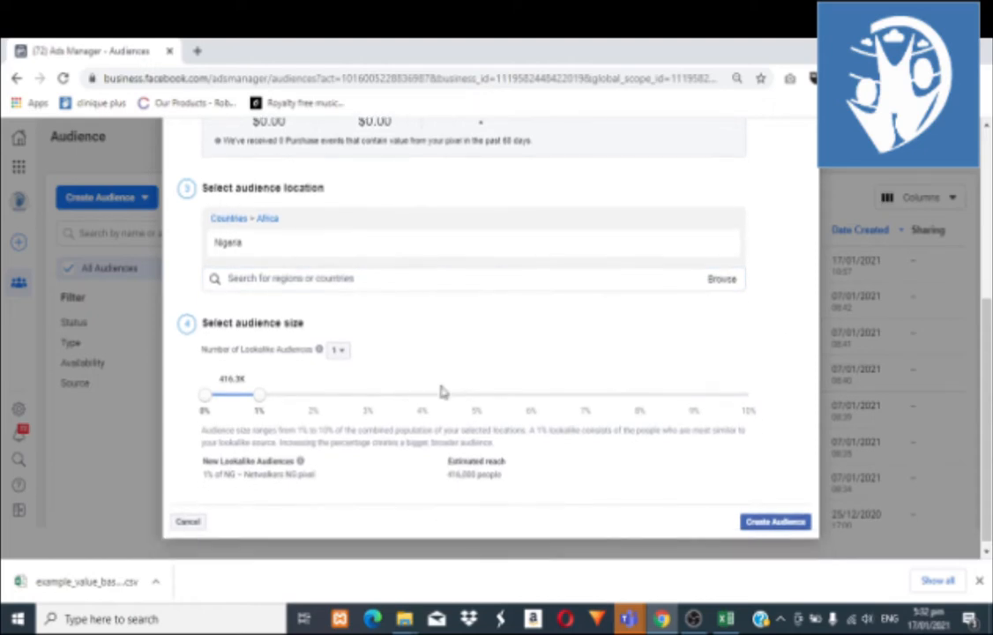
Review the lookalike form's source, event, location and audience size, and close it without creating the audience.
{"action": "scroll", "coordinate": [443, 393], "scroll_direction": "down", "scroll_amount": 1}
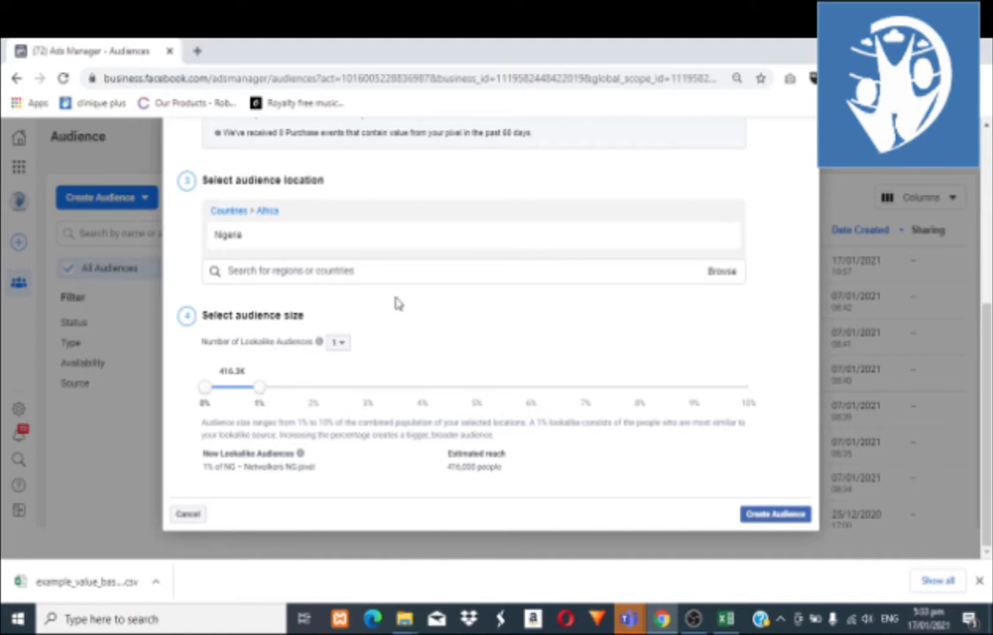
{"action": "scroll", "coordinate": [415, 282], "scroll_direction": "up", "scroll_amount": 1}
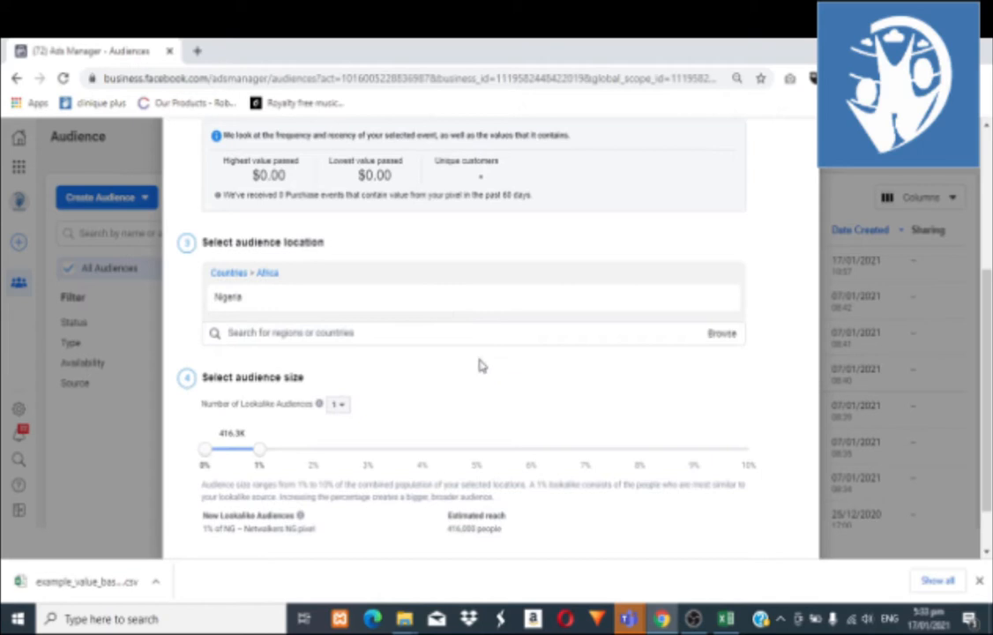
{"action": "scroll", "coordinate": [498, 388], "scroll_direction": "down", "scroll_amount": 1}
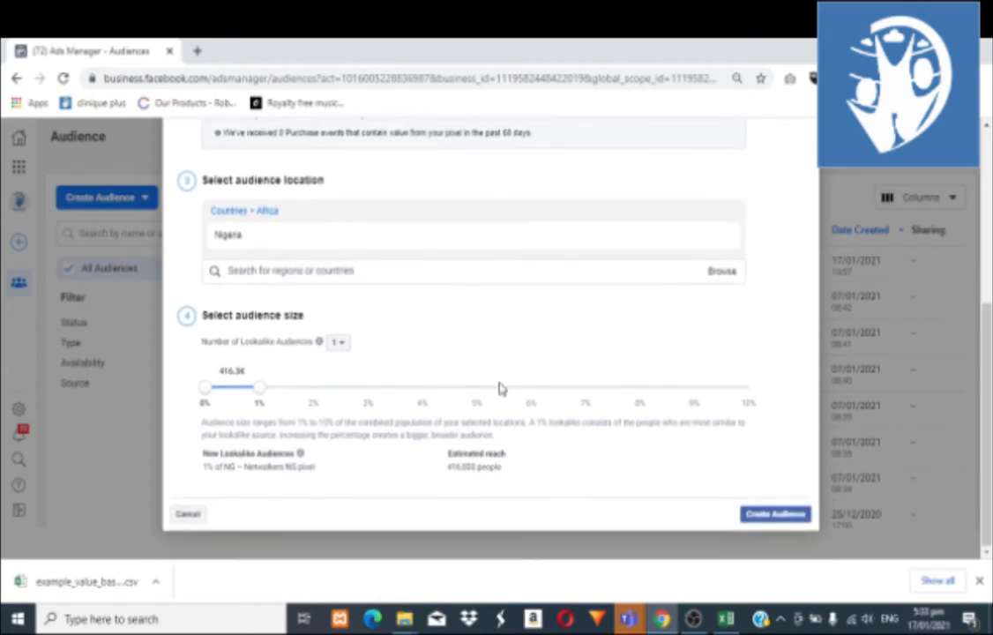
{"action": "scroll", "coordinate": [500, 388], "scroll_direction": "up", "scroll_amount": 1}
{"action": "scroll", "coordinate": [385, 291], "scroll_direction": "up", "scroll_amount": 2}
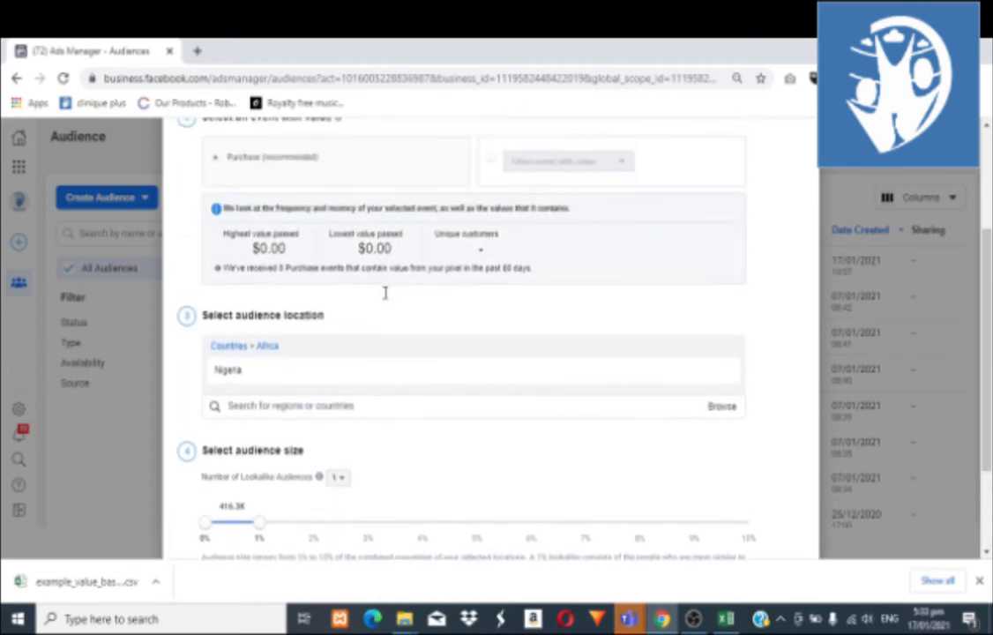
{"action": "scroll", "coordinate": [384, 293], "scroll_direction": "up", "scroll_amount": 3}
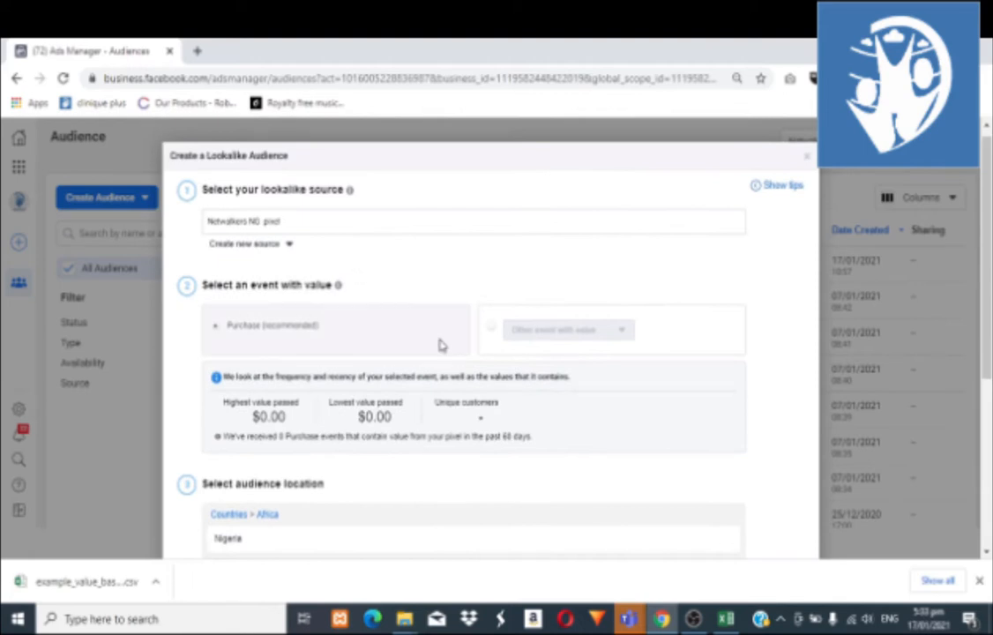
{"action": "scroll", "coordinate": [440, 345], "scroll_direction": "down", "scroll_amount": 2}
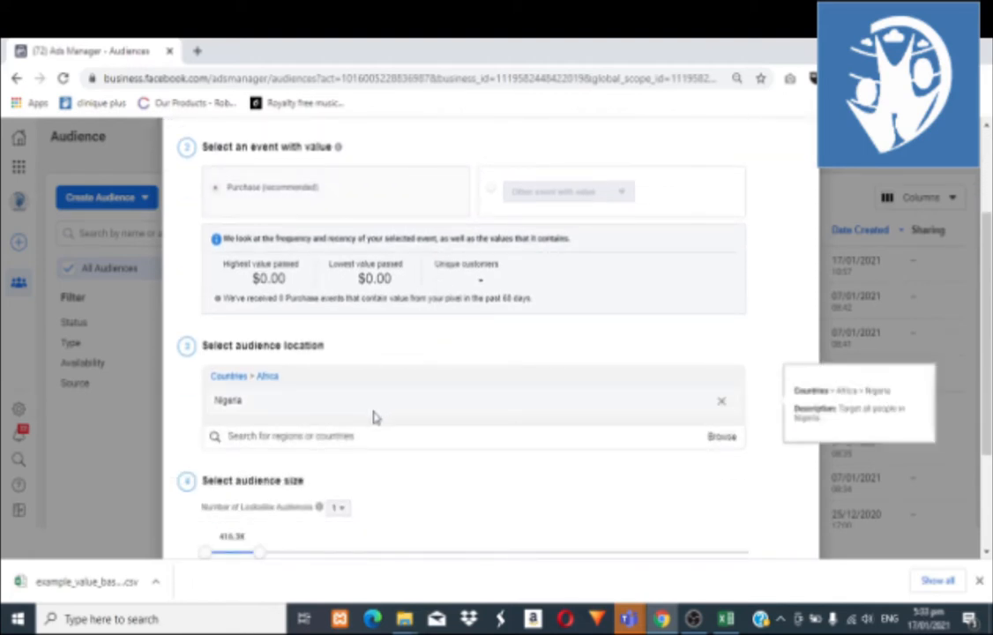
{"action": "scroll", "coordinate": [485, 455], "scroll_direction": "down", "scroll_amount": 2}
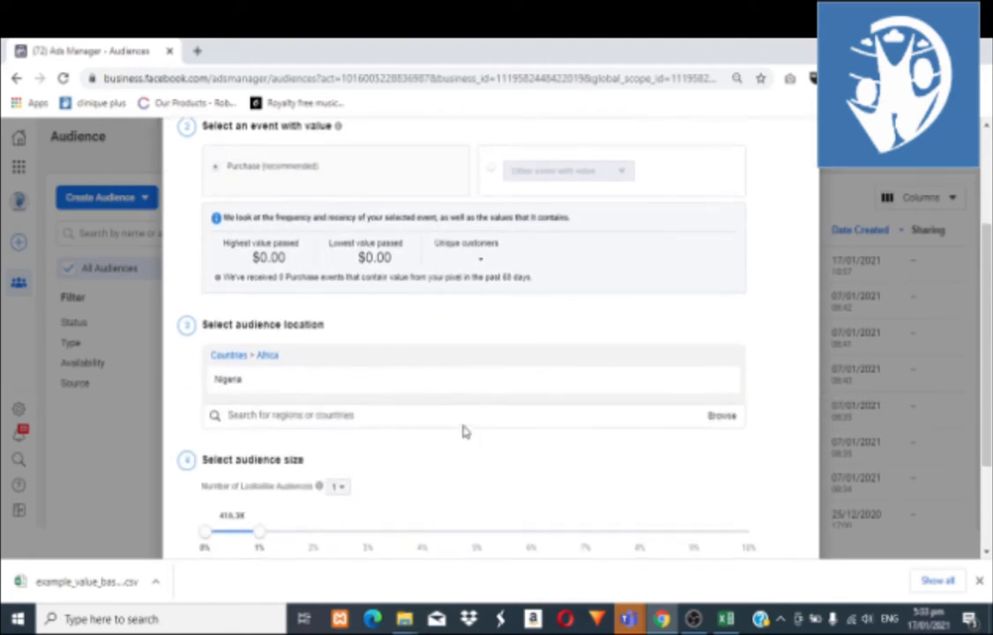
{"action": "scroll", "coordinate": [552, 460], "scroll_direction": "down", "scroll_amount": 1}
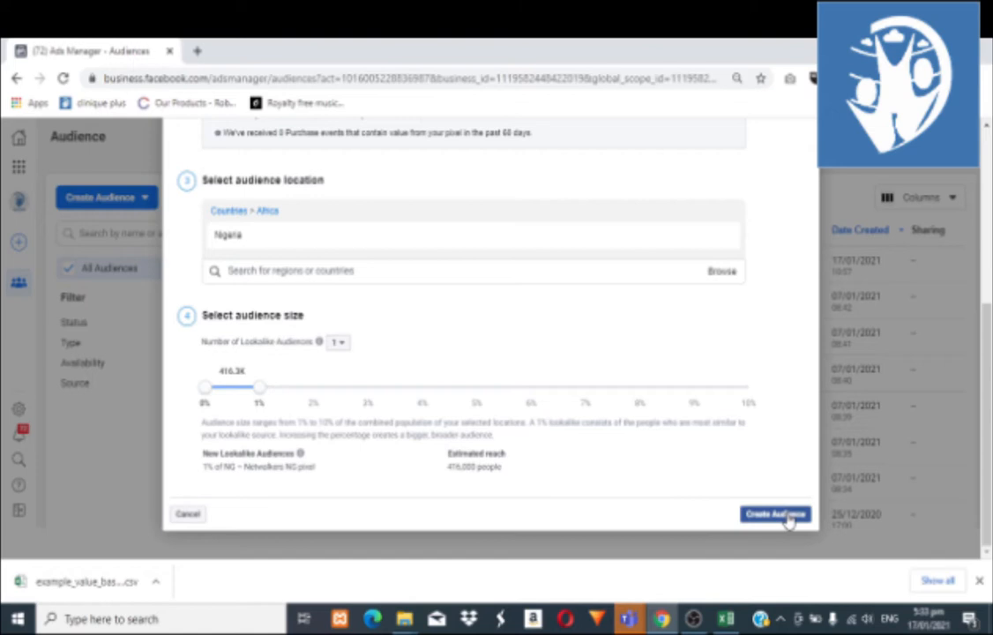
{"action": "scroll", "coordinate": [789, 322], "scroll_direction": "up", "scroll_amount": 1}
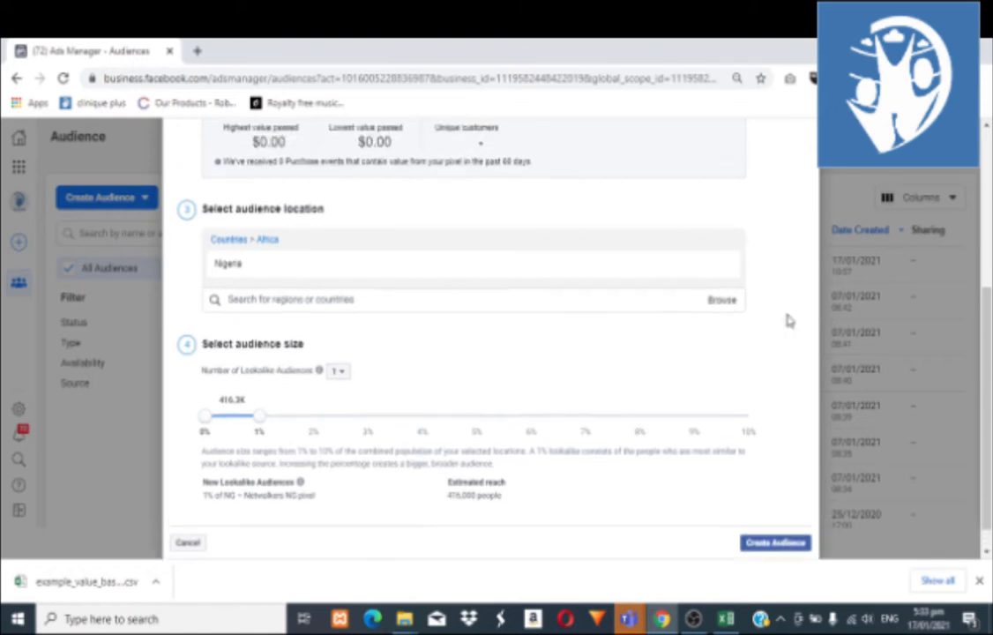
{"action": "scroll", "coordinate": [790, 322], "scroll_direction": "up", "scroll_amount": 5}
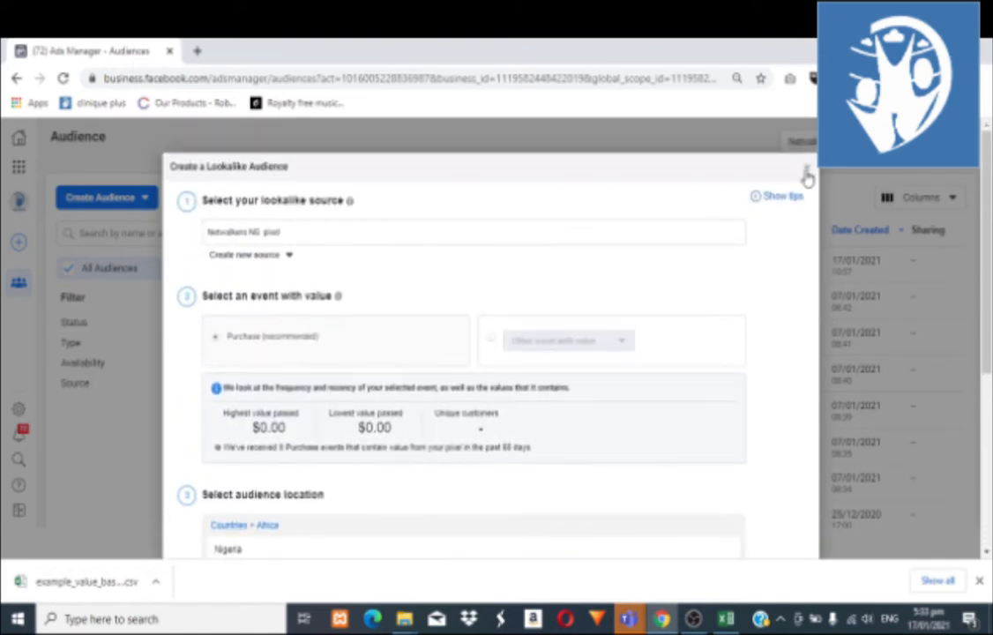
{"action": "scroll", "coordinate": [748, 350], "scroll_direction": "down", "scroll_amount": 3}
{"action": "scroll", "coordinate": [749, 350], "scroll_direction": "up", "scroll_amount": 3}
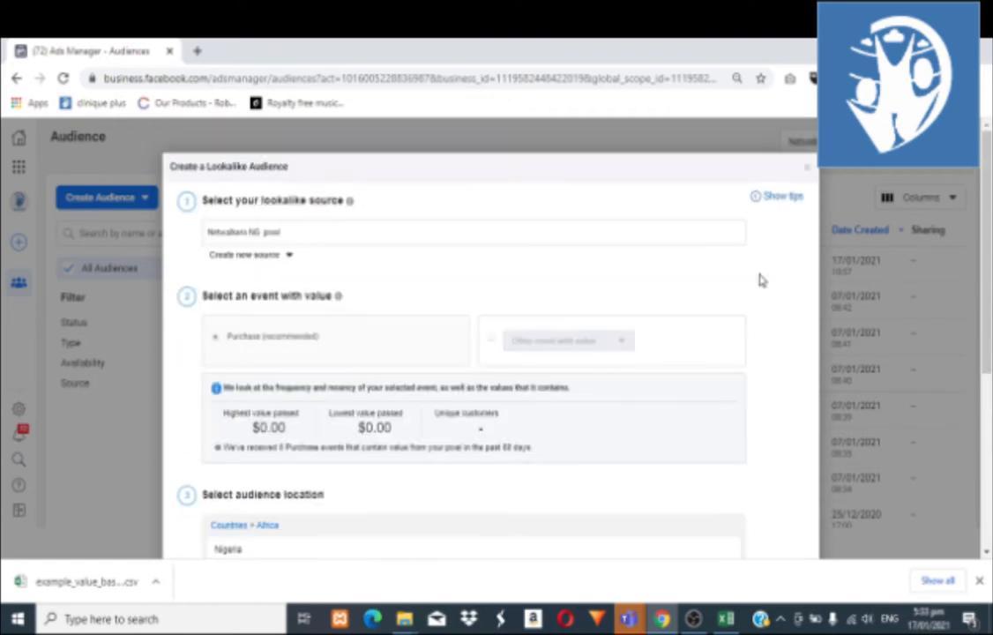
{"action": "left_click", "coordinate": [806, 169]}
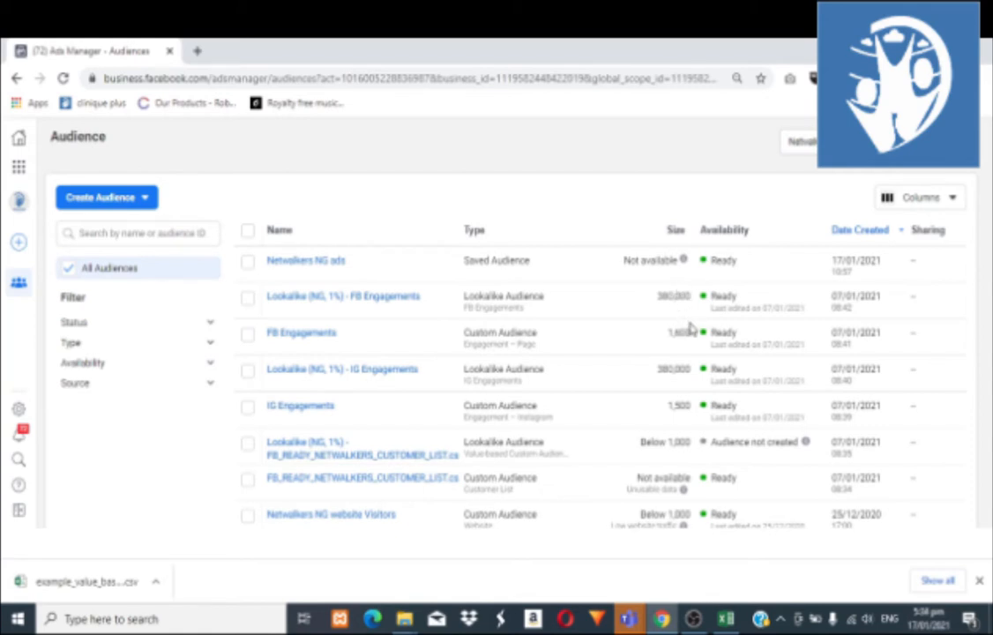
{"action": "left_click", "coordinate": [142, 199]}
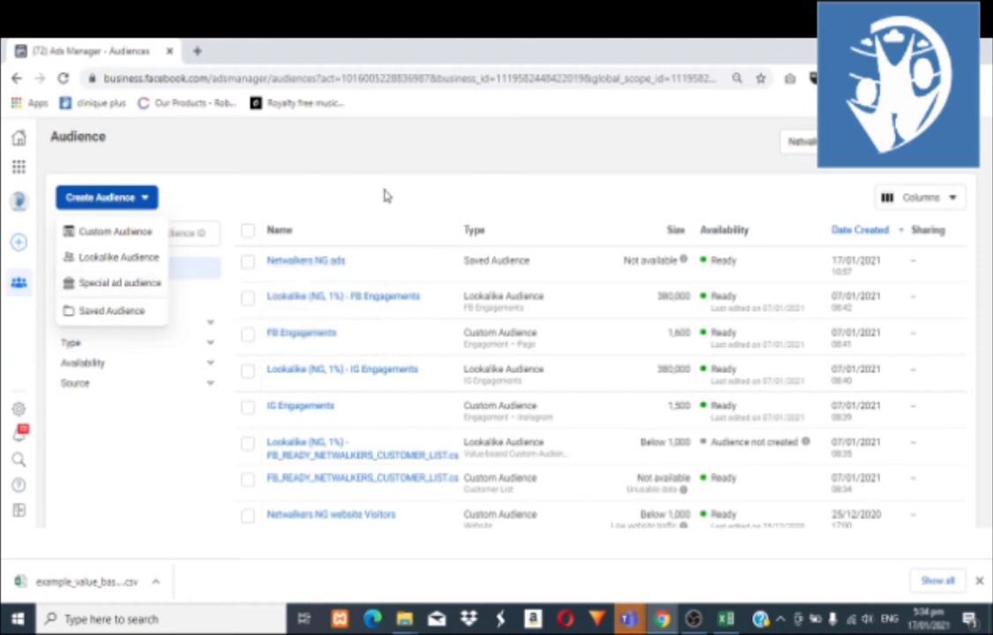
{"action": "left_click", "coordinate": [390, 205]}
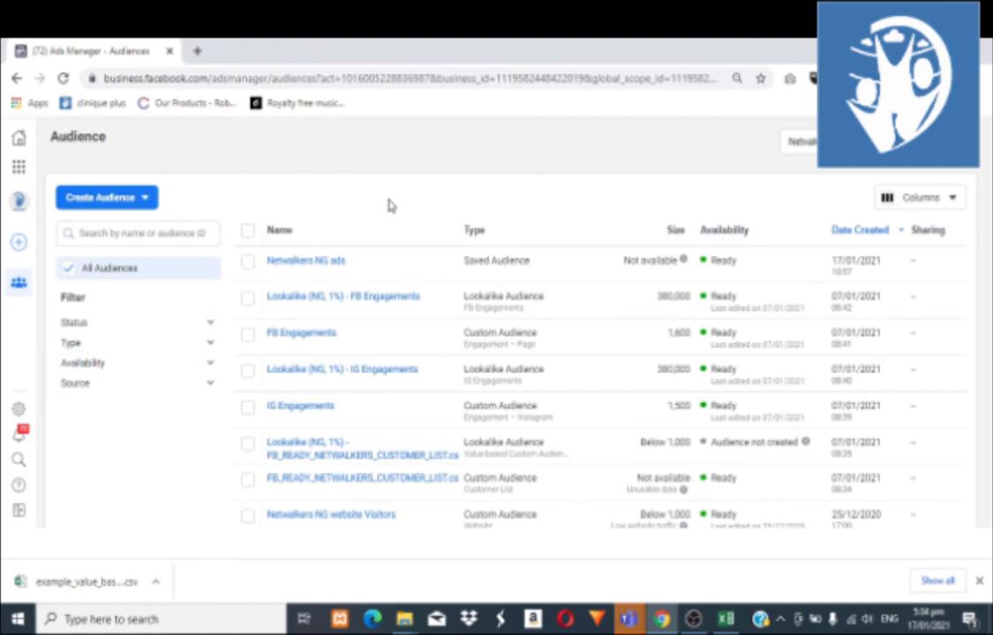